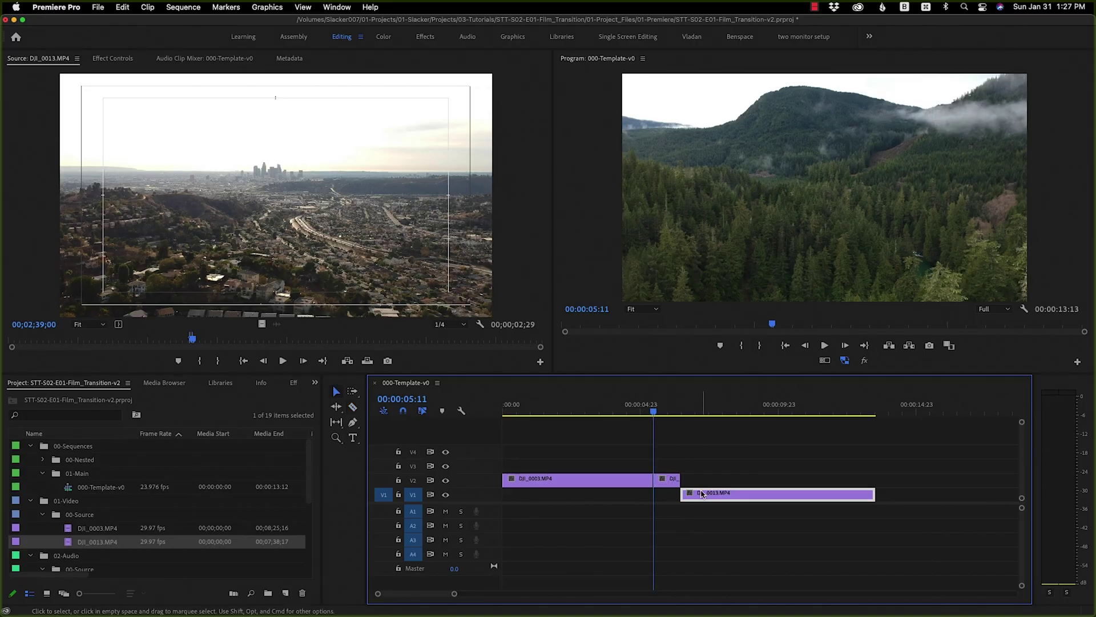
Slide DJI_0013 on V1 left so it starts exactly at the cut where DJI_0003 ends.
{"action": "left_click_drag", "start_coordinate": [710, 495], "coordinate": [683, 494]}
Split the clip at the cut and apply the Offset effect to the short piece on V2.
{"action": "key", "text": "c"}
{"action": "left_click", "coordinate": [682, 493]}
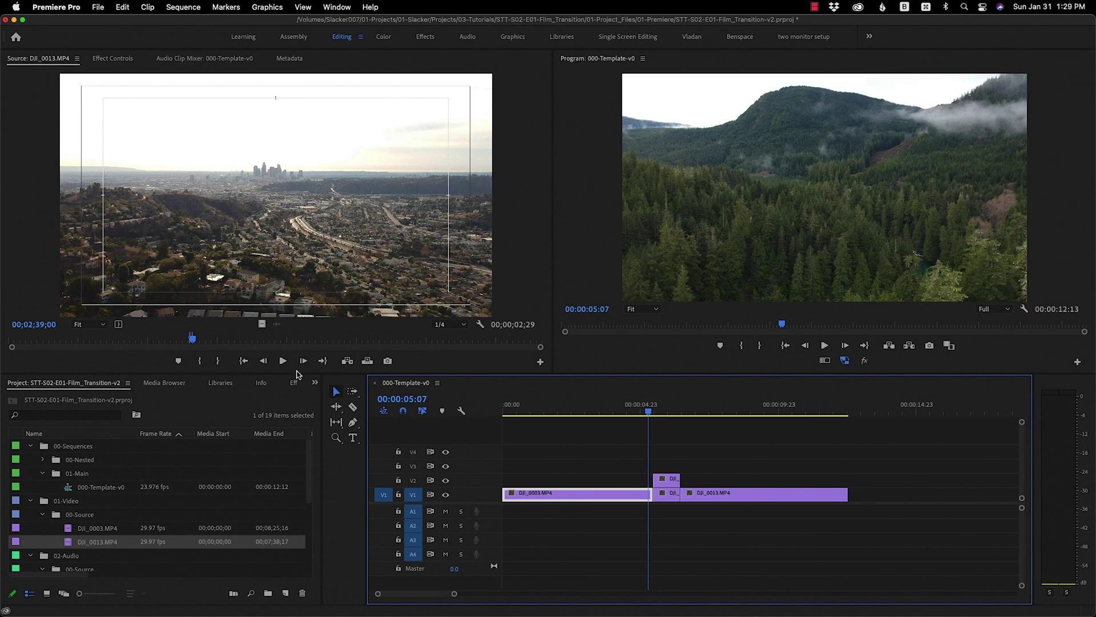
{"action": "left_click", "coordinate": [291, 386]}
{"action": "left_click", "coordinate": [81, 399]}
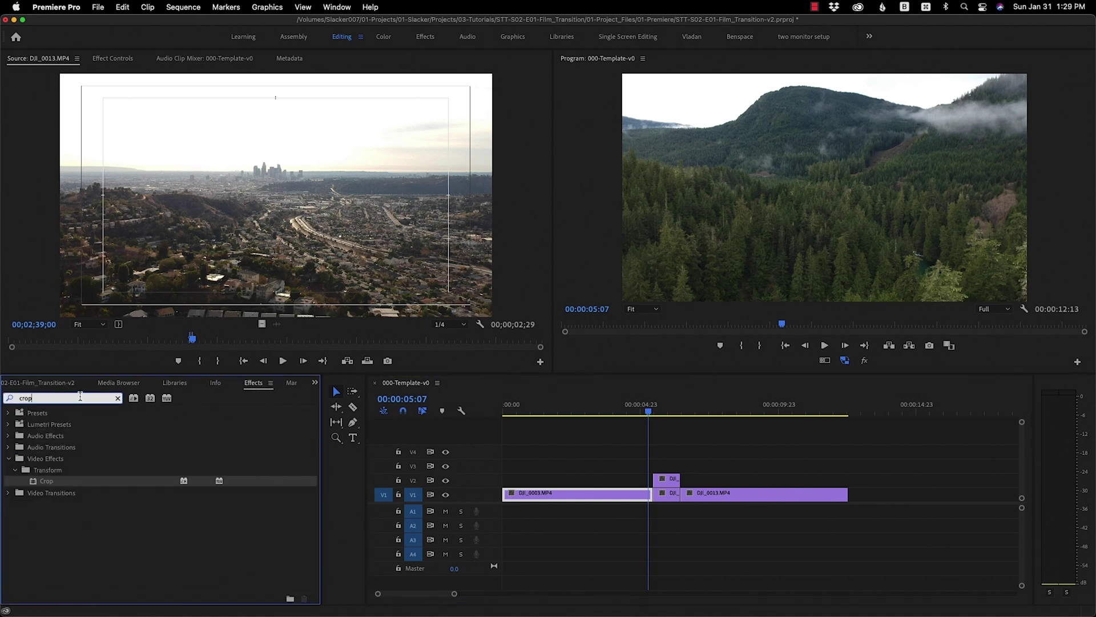
{"action": "key", "text": "BackSpace"}
{"action": "key", "text": "BackSpace"}
{"action": "key", "text": "BackSpace"}
{"action": "key", "text": "BackSpace"}
{"action": "type", "text": "offset"}
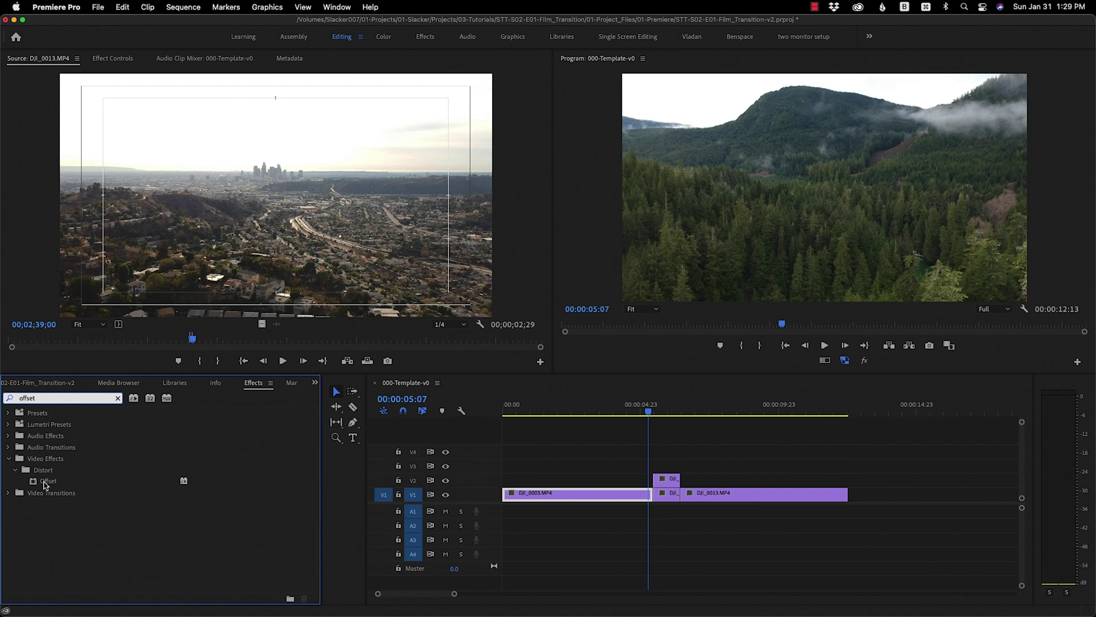
{"action": "left_click_drag", "start_coordinate": [46, 484], "coordinate": [665, 480]}
On the short V2 clip, set Offset's vertical Shift Center To value to 19980.
{"action": "left_click", "coordinate": [662, 411]}
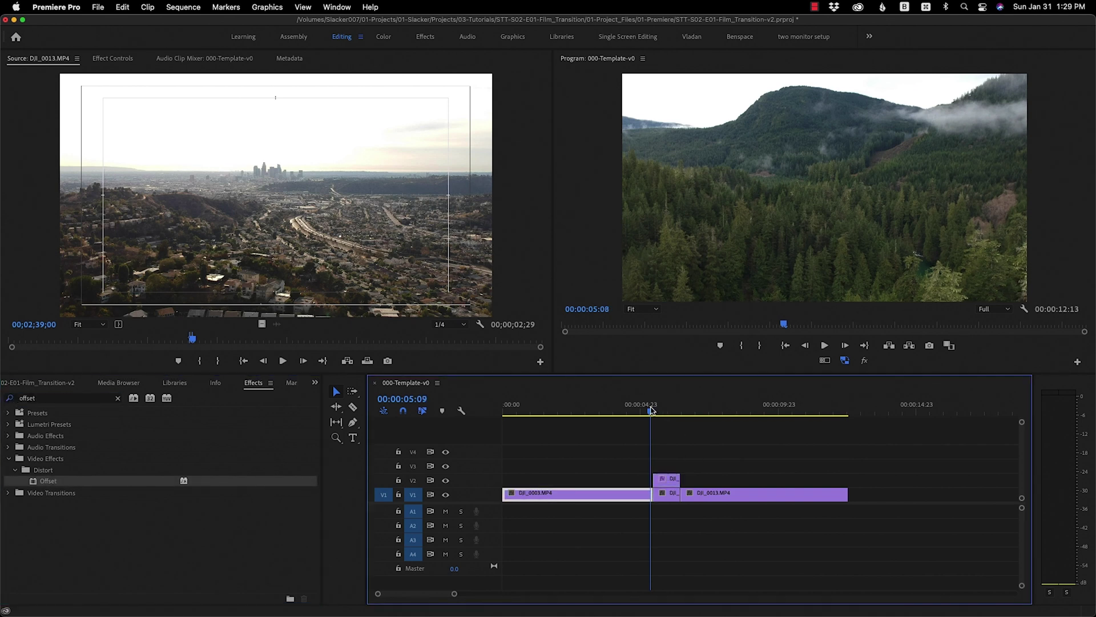
{"action": "left_click", "coordinate": [666, 480]}
{"action": "left_click", "coordinate": [113, 59]}
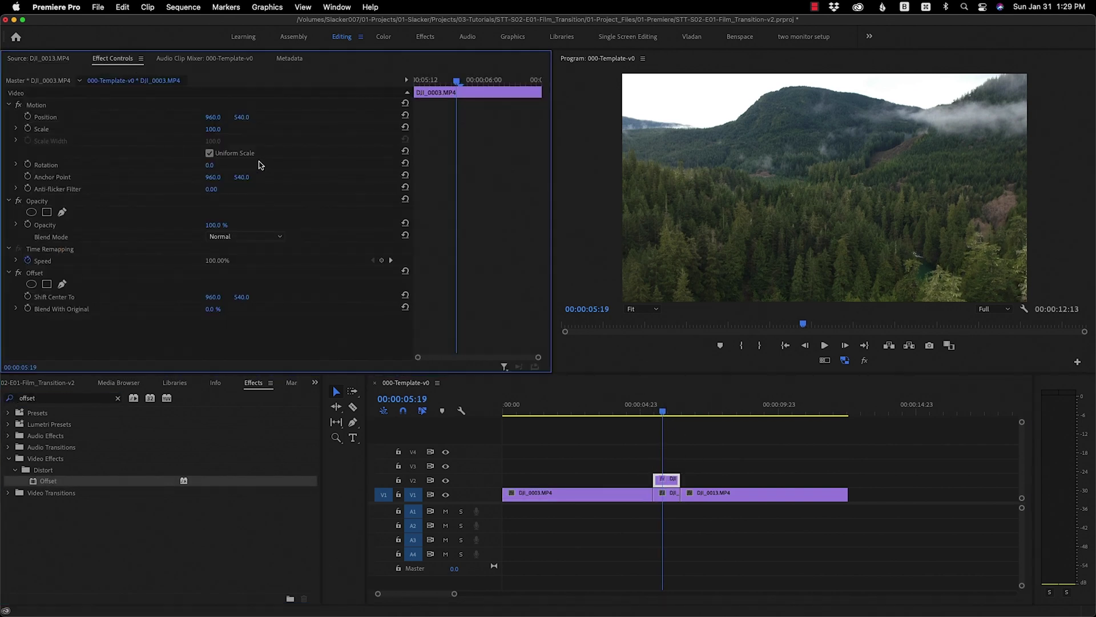
{"action": "left_click", "coordinate": [241, 296]}
{"action": "type", "text": "19980"}
{"action": "key", "text": "Return"}
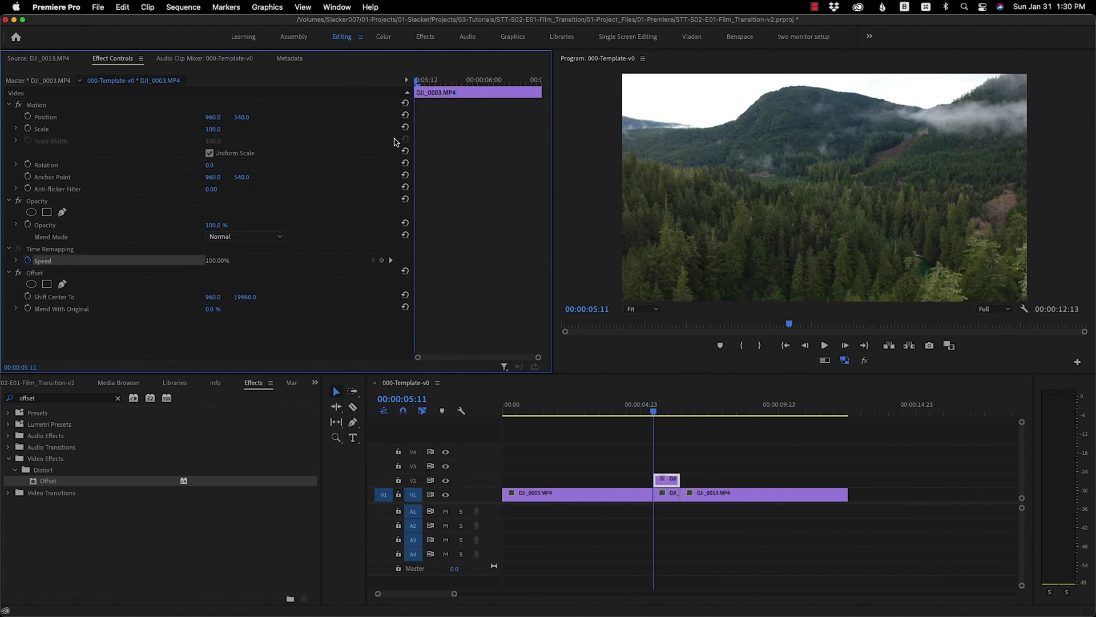
Keyframe Shift Center To, animating the vertical value from 19980 down to 540 at 06:09.
{"action": "left_click", "coordinate": [27, 296]}
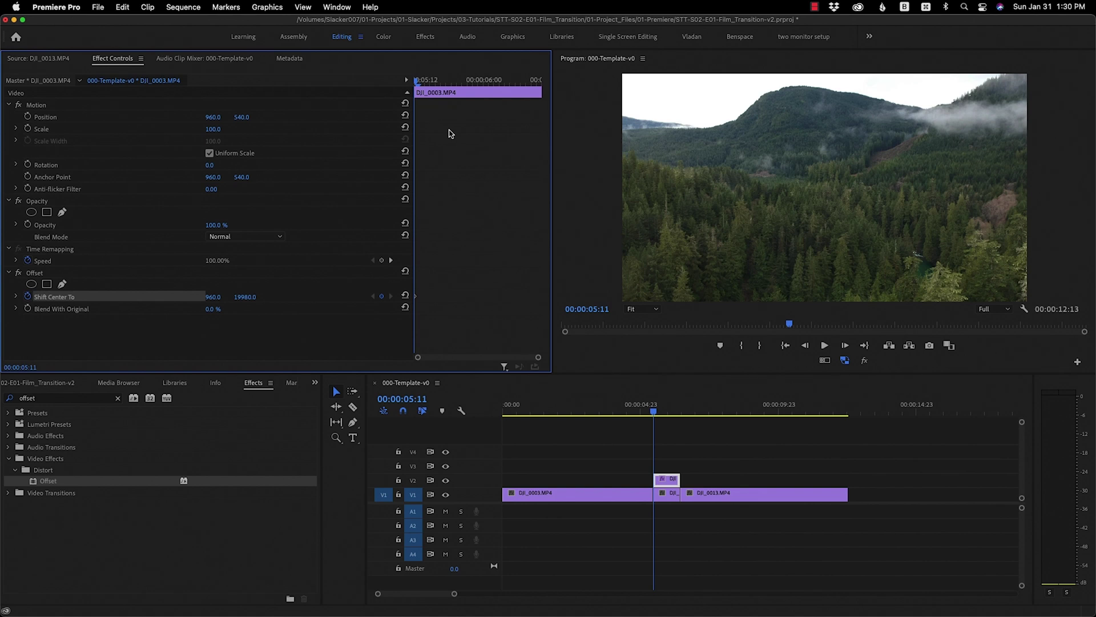
{"action": "left_click_drag", "start_coordinate": [478, 84], "coordinate": [531, 84]}
{"action": "left_click", "coordinate": [235, 298]}
{"action": "type", "text": "540"}
{"action": "key", "text": "Return"}
Give the first keyframe Ease Out and the ending keyframe Ease In, nudging it slightly later.
{"action": "right_click", "coordinate": [418, 301]}
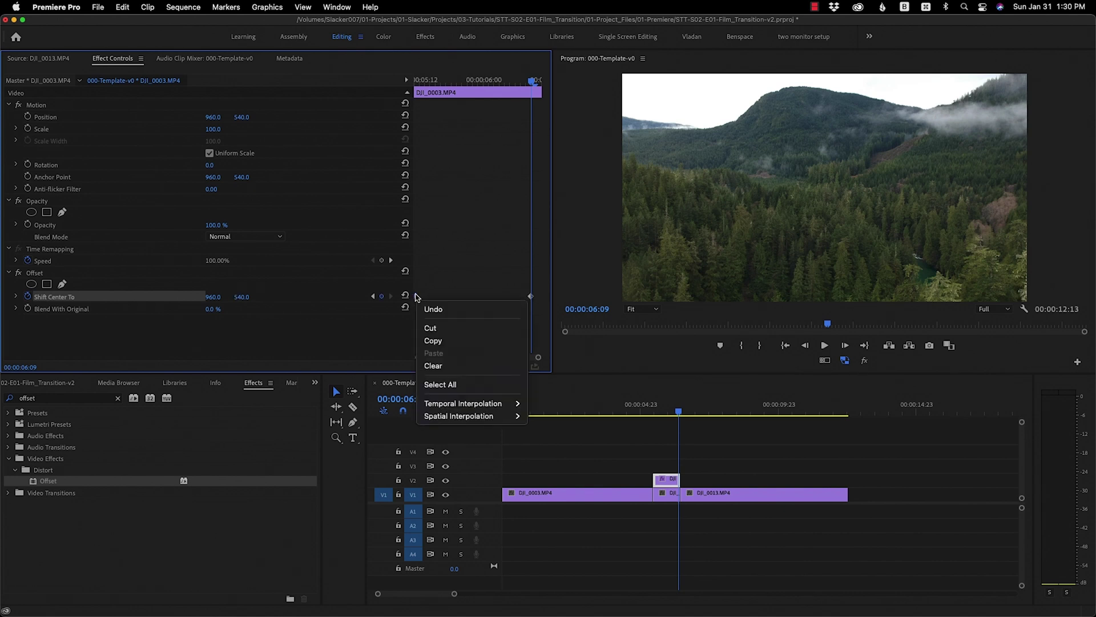
{"action": "mouse_move", "coordinate": [468, 403]}
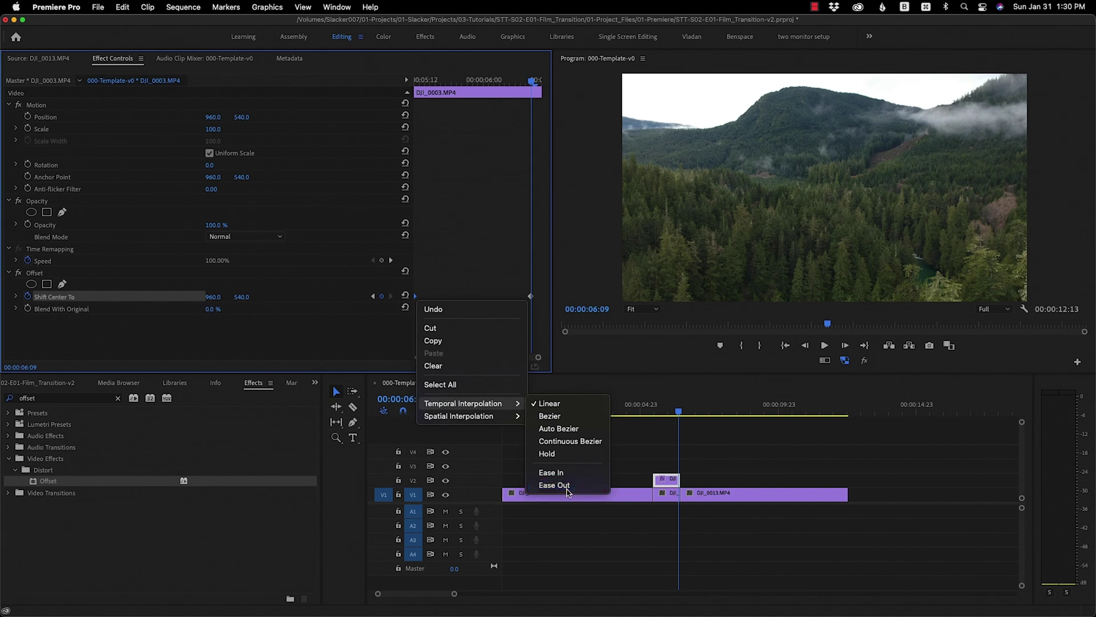
{"action": "left_click", "coordinate": [555, 485]}
{"action": "right_click", "coordinate": [531, 296]}
{"action": "mouse_move", "coordinate": [600, 404]}
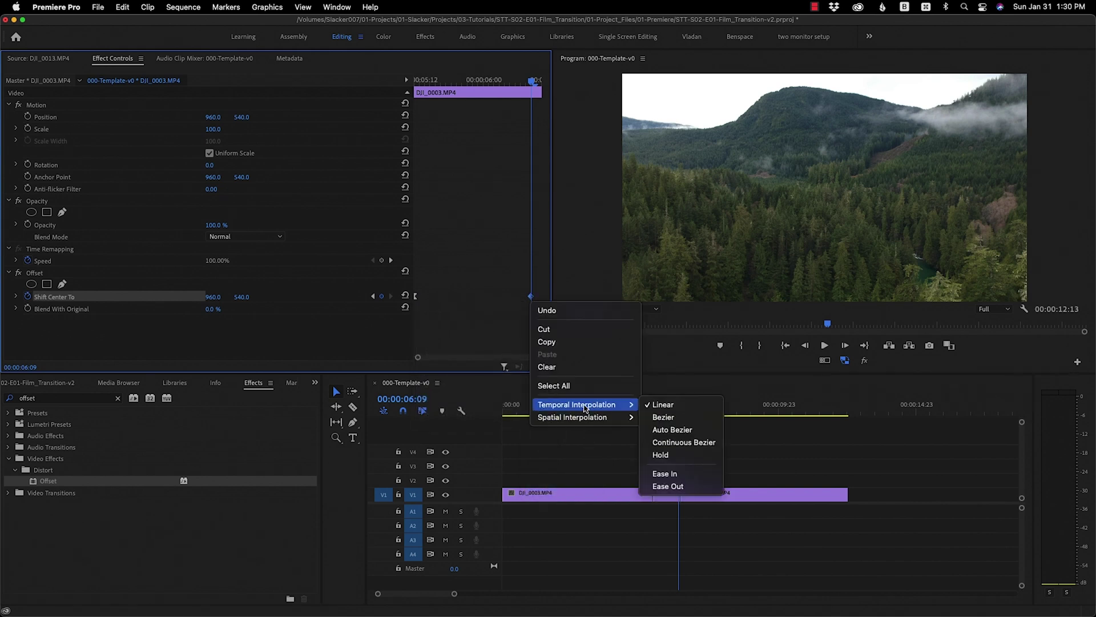
{"action": "left_click", "coordinate": [678, 473]}
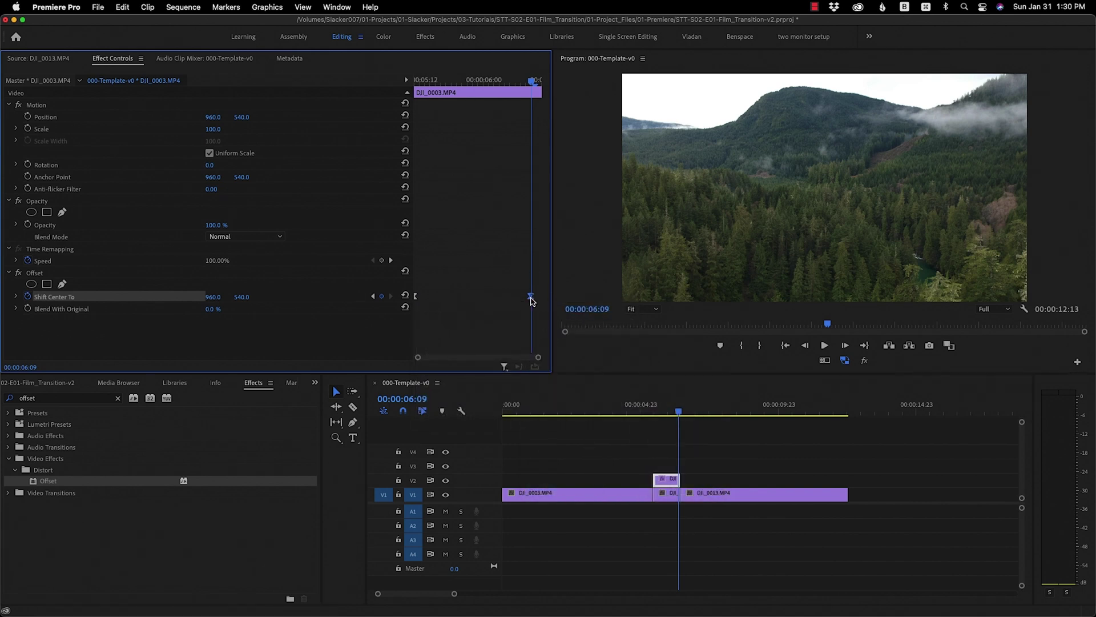
{"action": "left_click_drag", "start_coordinate": [531, 297], "coordinate": [540, 297]}
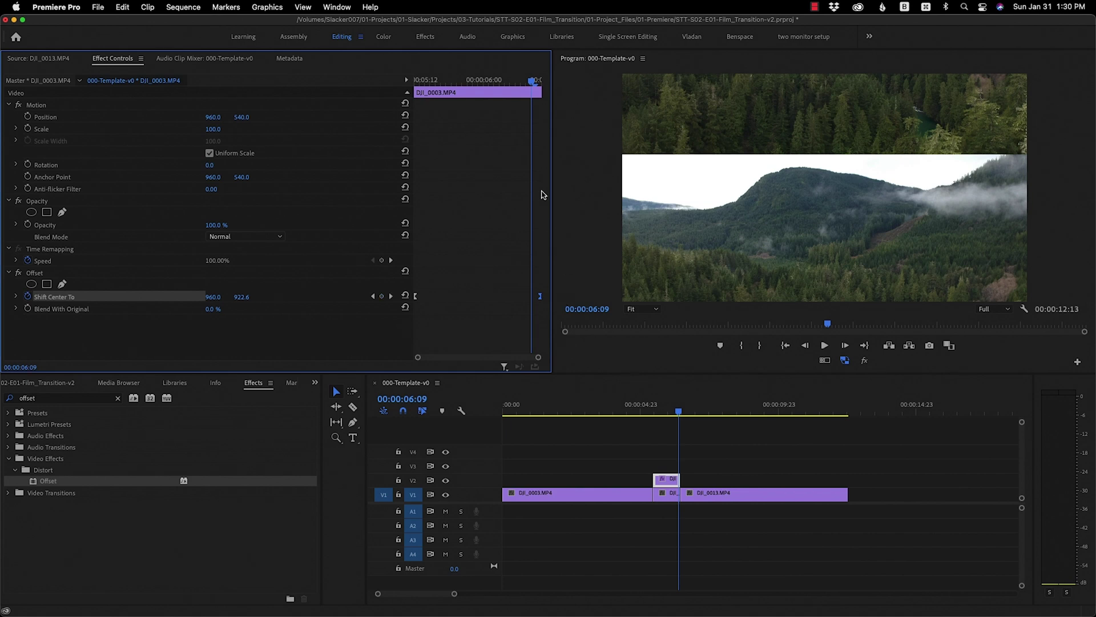
Play the roll transition from just before the cut to review it.
{"action": "left_click", "coordinate": [655, 409]}
{"action": "key", "text": "space"}
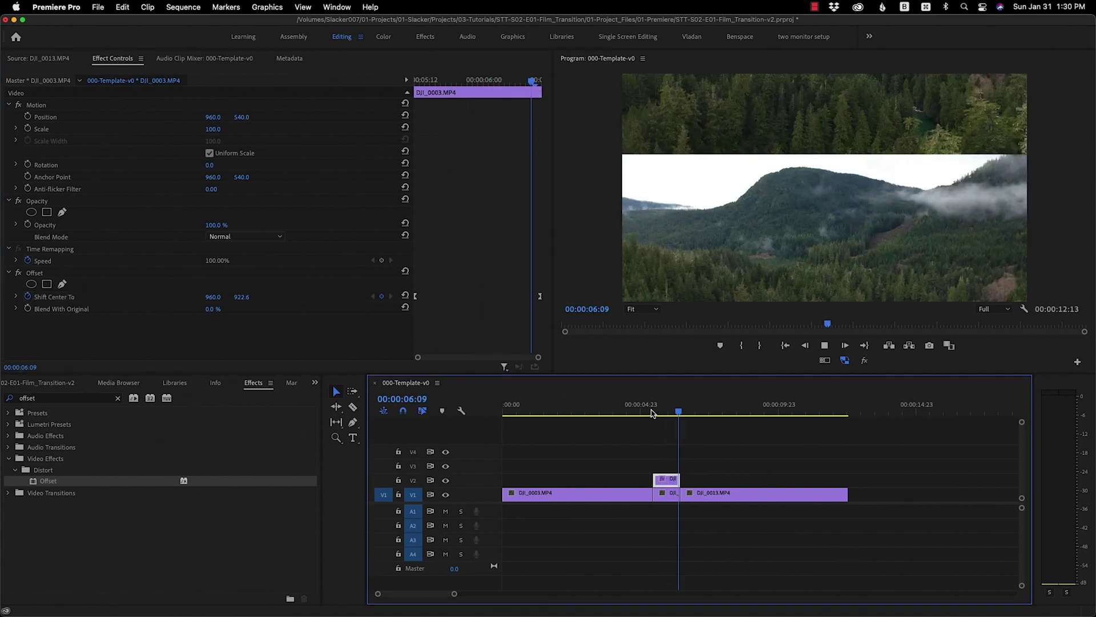
{"action": "left_click", "coordinate": [643, 411]}
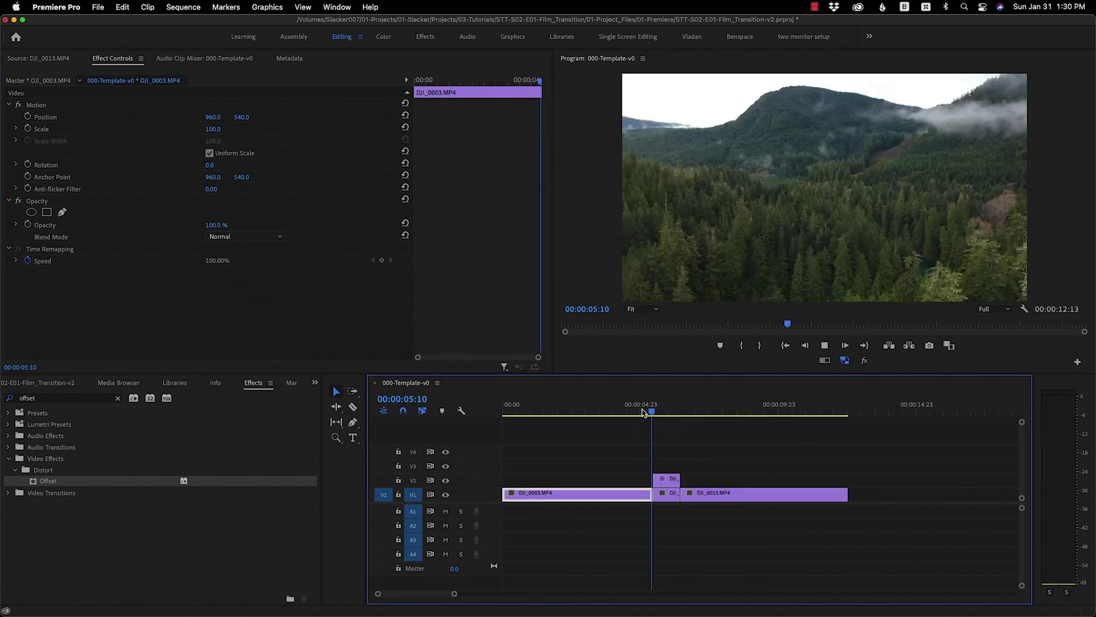
{"action": "left_click", "coordinate": [642, 411]}
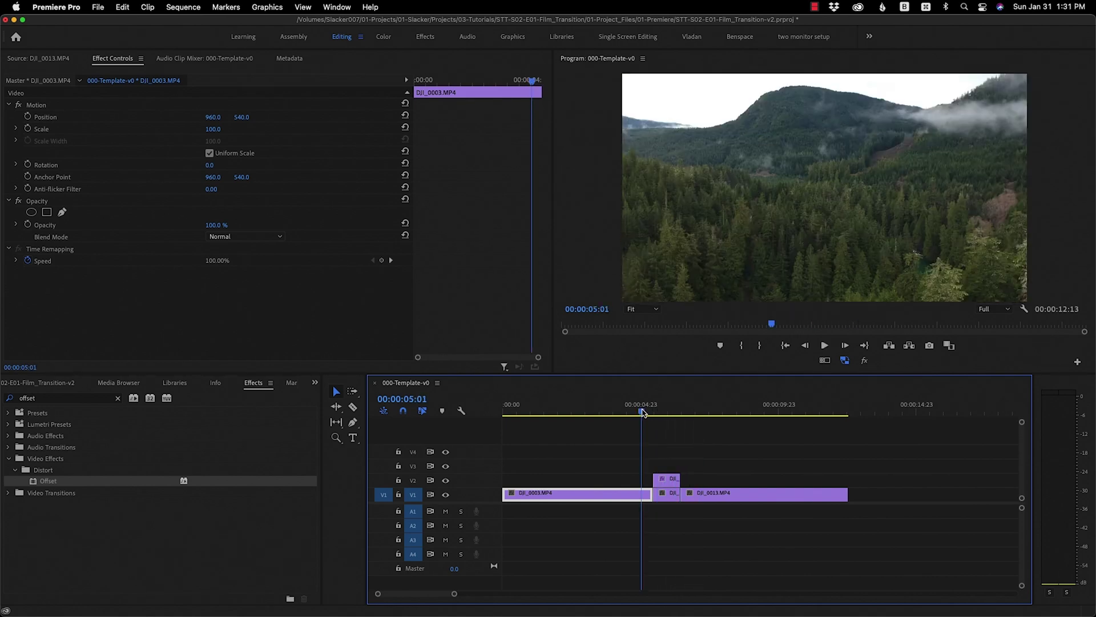
{"action": "key", "text": "space"}
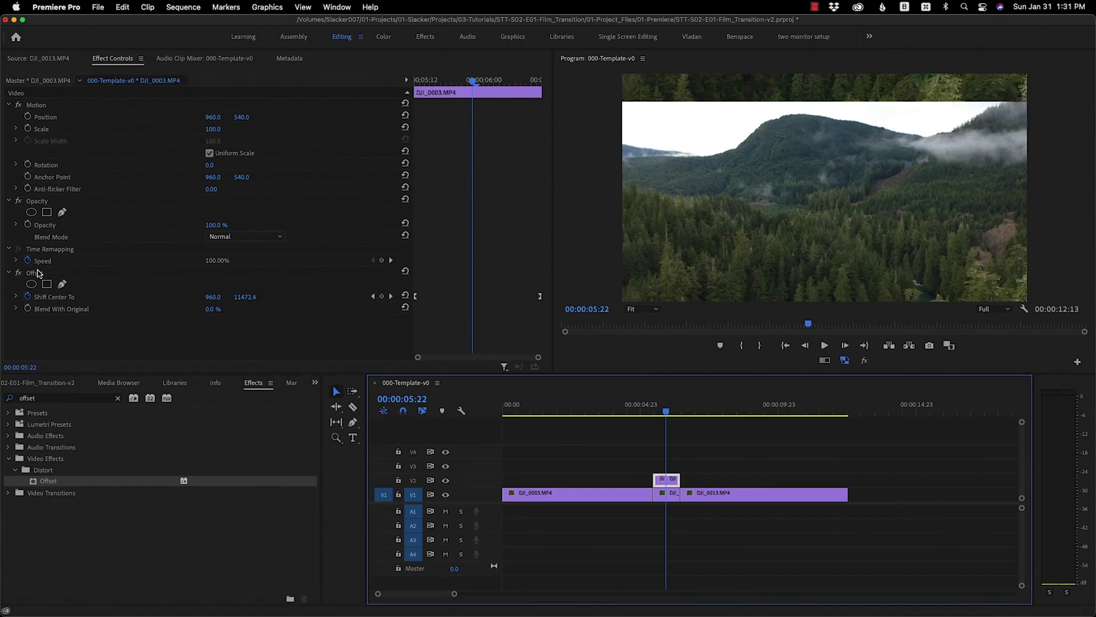
Copy the Offset effect and select the DJI_0013 piece under the playhead.
{"action": "left_click", "coordinate": [35, 275]}
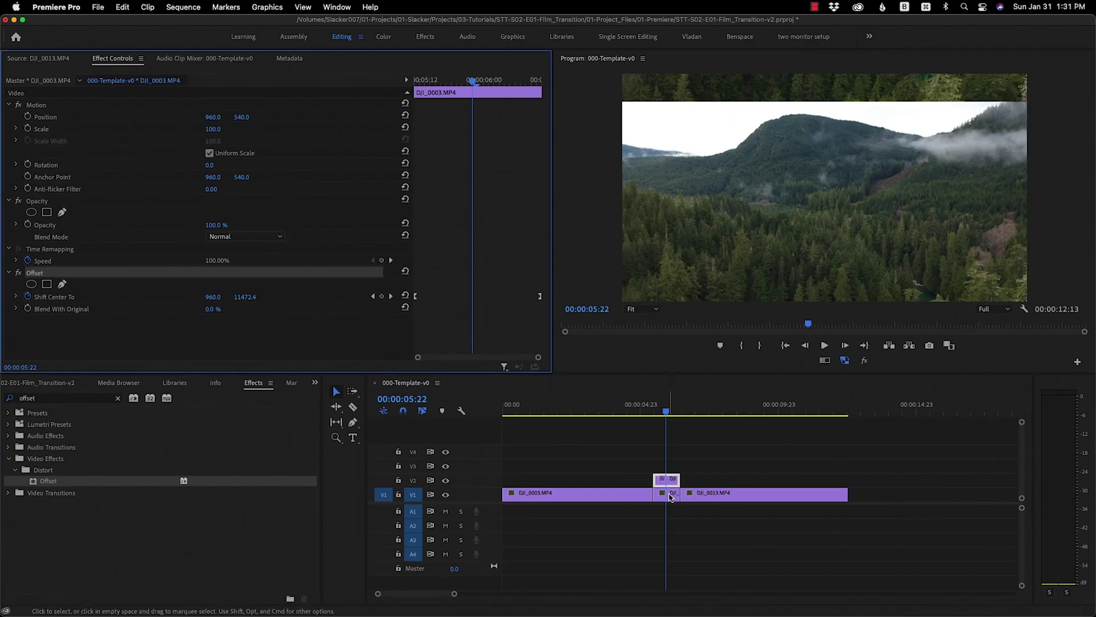
{"action": "left_click", "coordinate": [668, 494]}
{"action": "left_click", "coordinate": [49, 278]}
Paste the Offset roll onto the DJI_0013 piece and add a Crop effect to the upper V2 clip.
{"action": "key", "text": "super+v"}
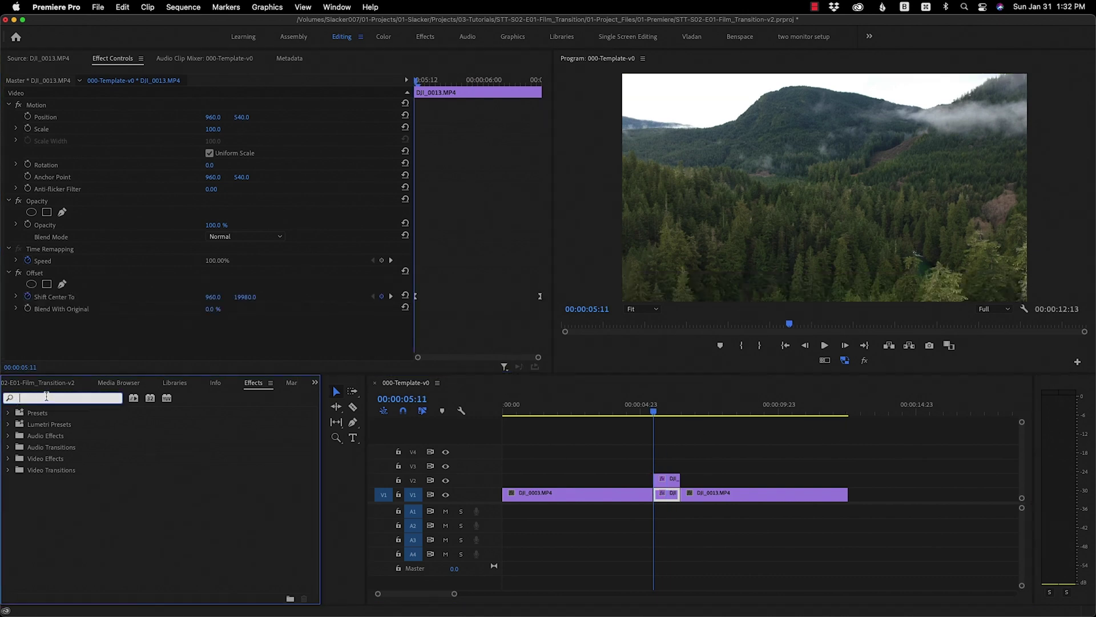
{"action": "type", "text": "crop"}
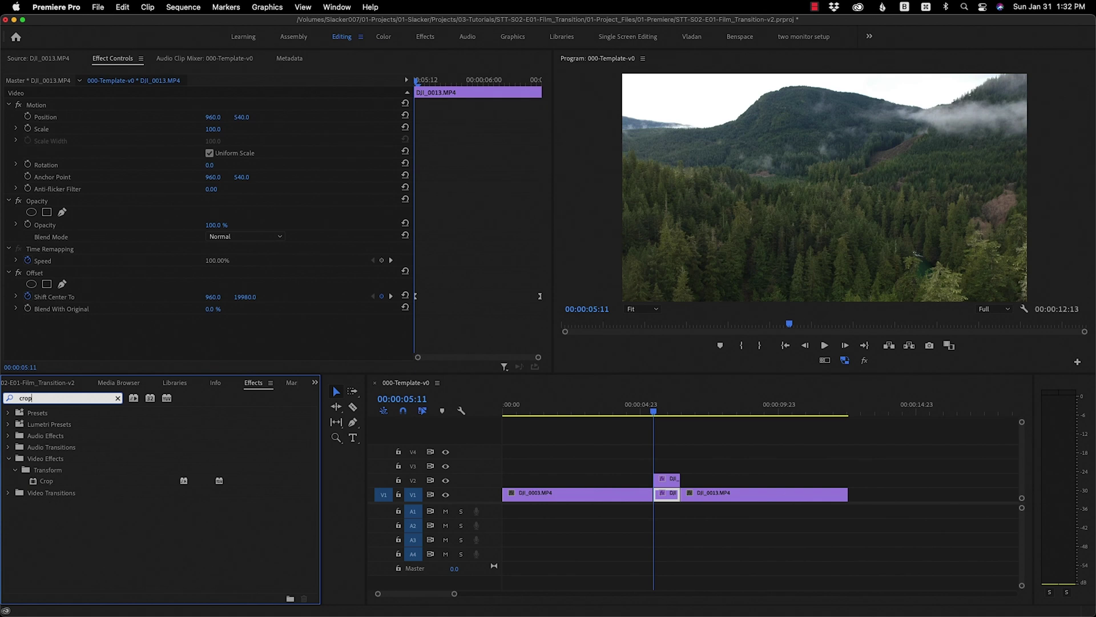
{"action": "left_click_drag", "start_coordinate": [44, 481], "coordinate": [672, 483]}
Keyframe Crop Bottom frame by frame, raising it to 33.4% to follow the rolling edge.
{"action": "scroll", "coordinate": [127, 272], "scroll_direction": "down", "scroll_amount": 3}
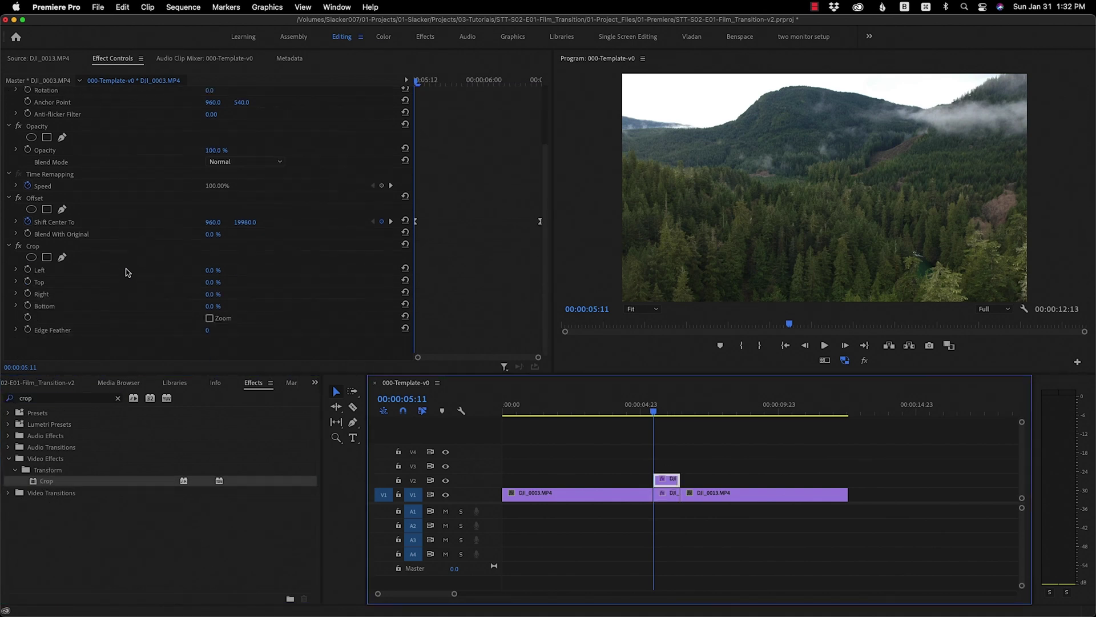
{"action": "left_click_drag", "start_coordinate": [440, 84], "coordinate": [478, 84]}
{"action": "left_click", "coordinate": [27, 305]}
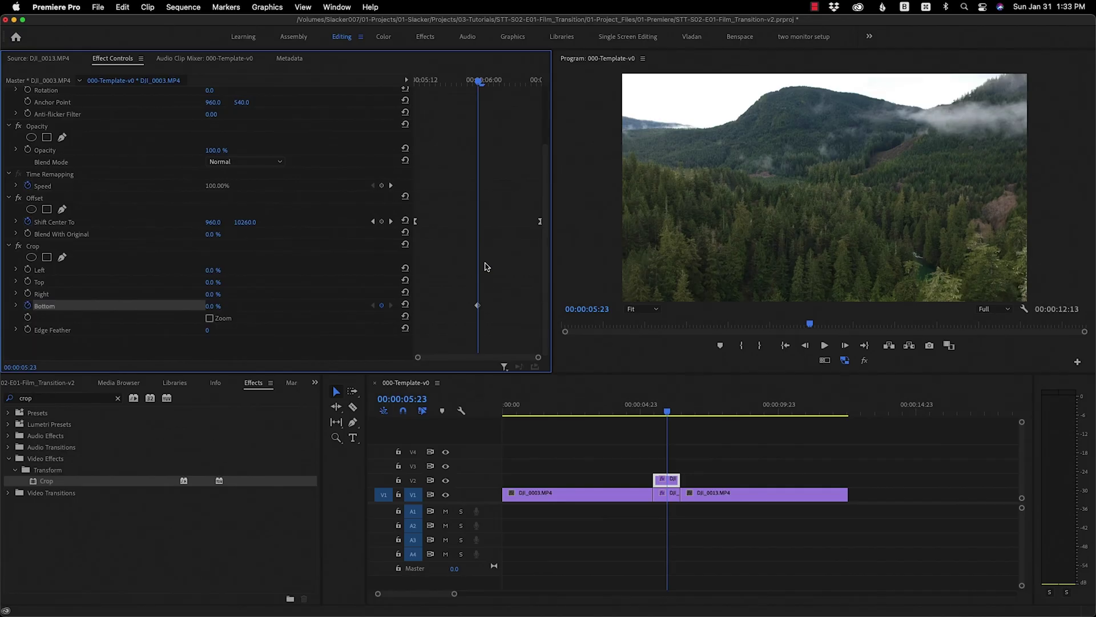
{"action": "key", "text": "Right"}
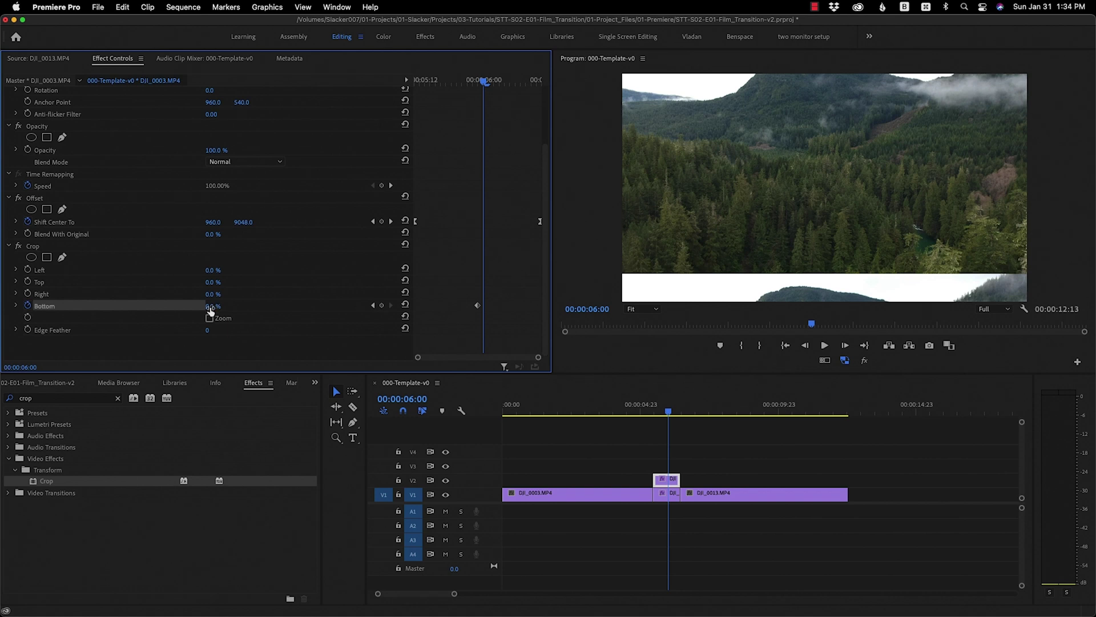
{"action": "left_click_drag", "start_coordinate": [211, 308], "coordinate": [270, 309]}
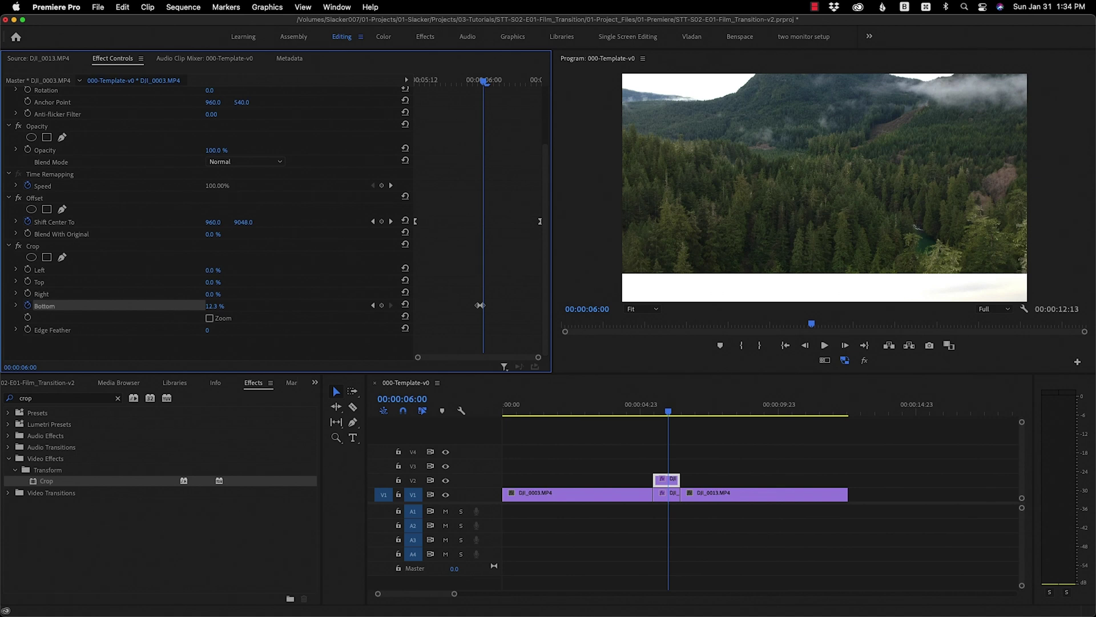
{"action": "key", "text": "Right"}
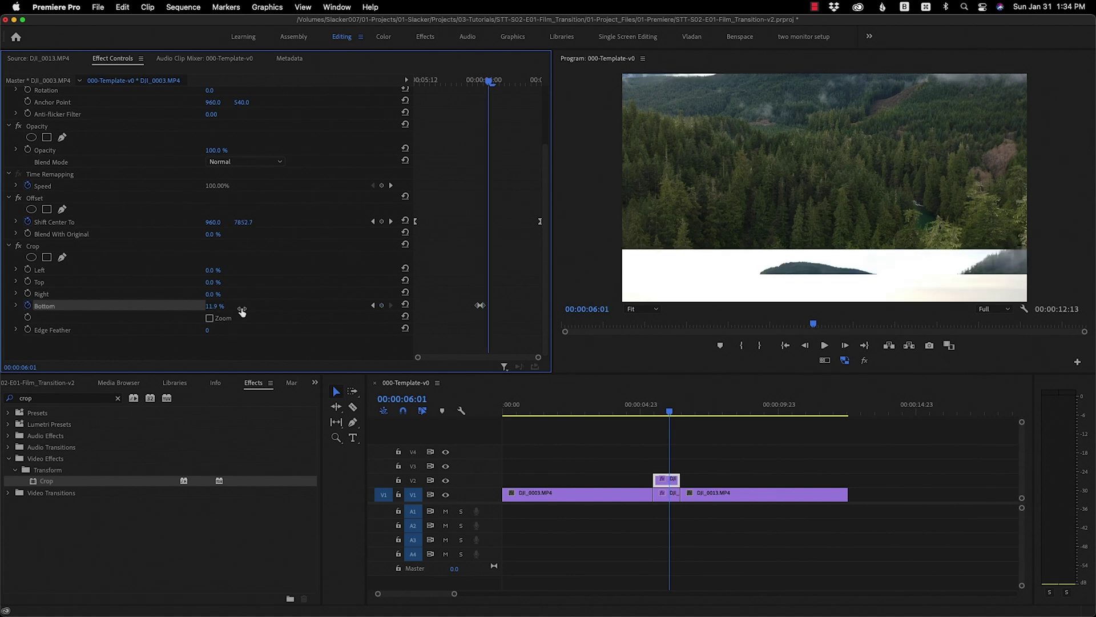
{"action": "left_click_drag", "start_coordinate": [220, 308], "coordinate": [261, 309]}
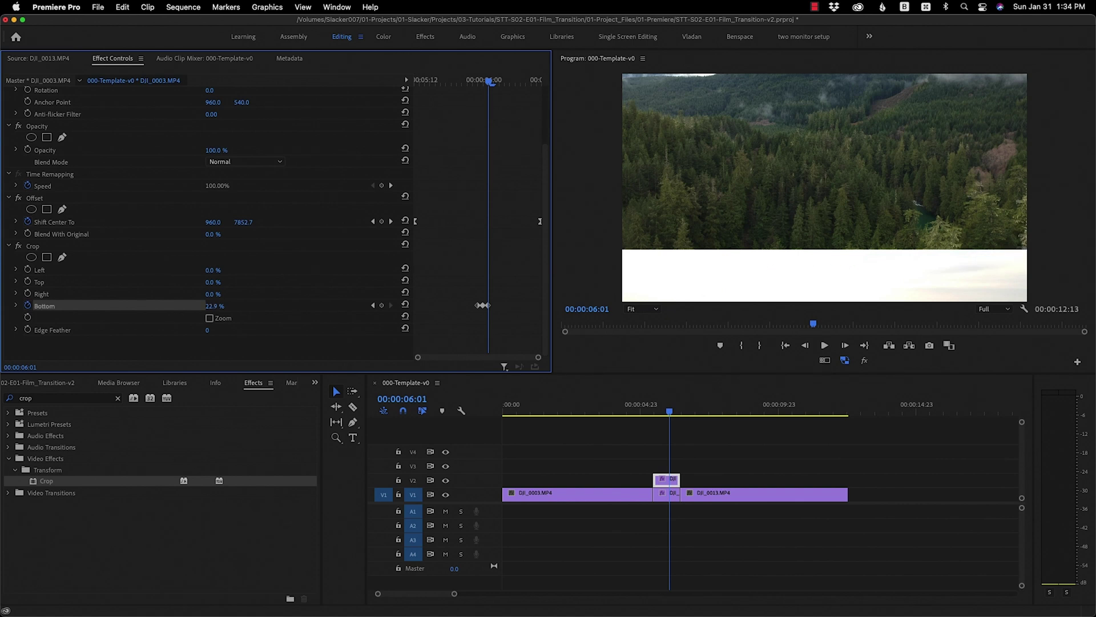
{"action": "key", "text": "Right"}
{"action": "left_click_drag", "start_coordinate": [215, 307], "coordinate": [258, 307]}
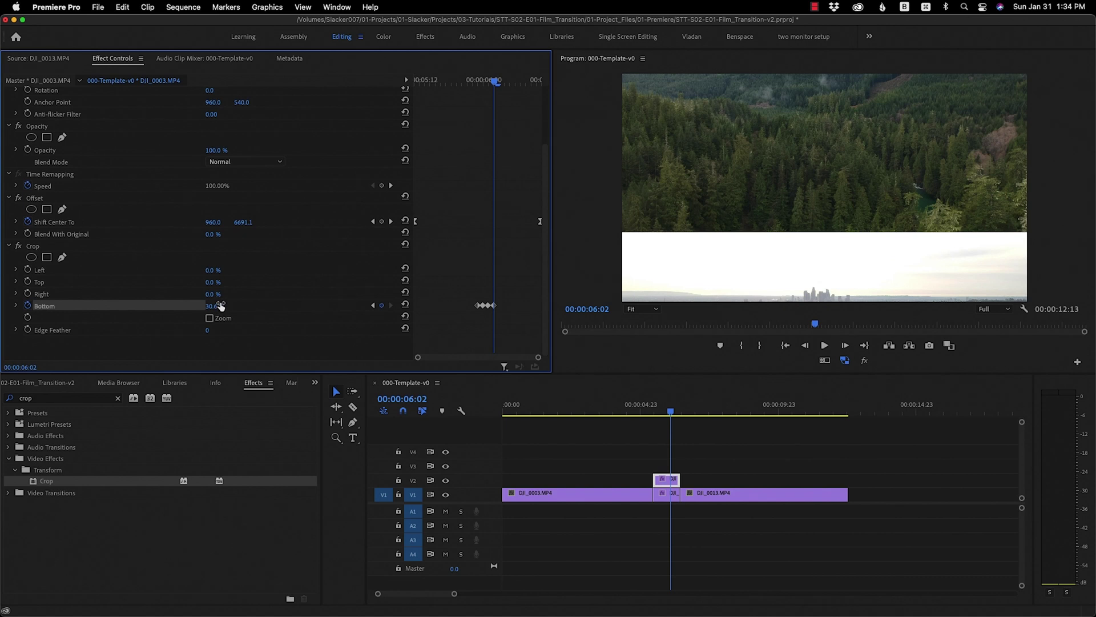
{"action": "key", "text": "Right"}
{"action": "left_click_drag", "start_coordinate": [217, 306], "coordinate": [189, 306]}
{"action": "key", "text": "Right"}
{"action": "key", "text": "Right"}
At 06:06 replace the outdated Bottom keyframe, resetting to 0% then cropping fully to reveal the city shot.
{"action": "left_click_drag", "start_coordinate": [512, 82], "coordinate": [512, 82]}
{"action": "left_click", "coordinate": [515, 305]}
{"action": "key", "text": "Delete"}
{"action": "left_click_drag", "start_coordinate": [512, 83], "coordinate": [517, 83]}
{"action": "left_click_drag", "start_coordinate": [215, 306], "coordinate": [161, 306]}
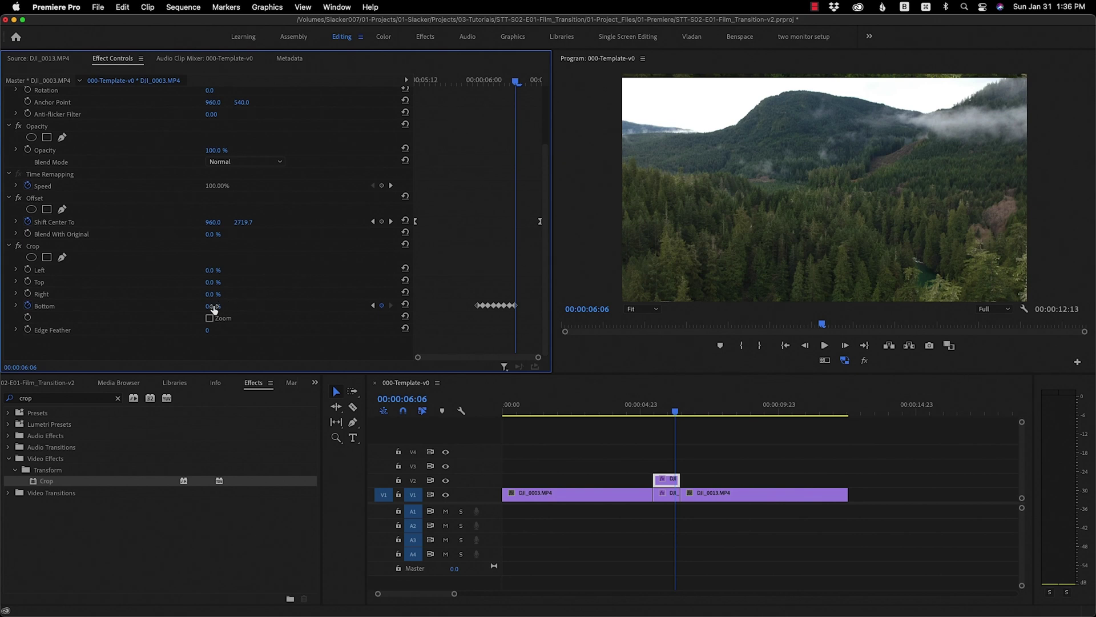
{"action": "left_click_drag", "start_coordinate": [213, 307], "coordinate": [270, 307]}
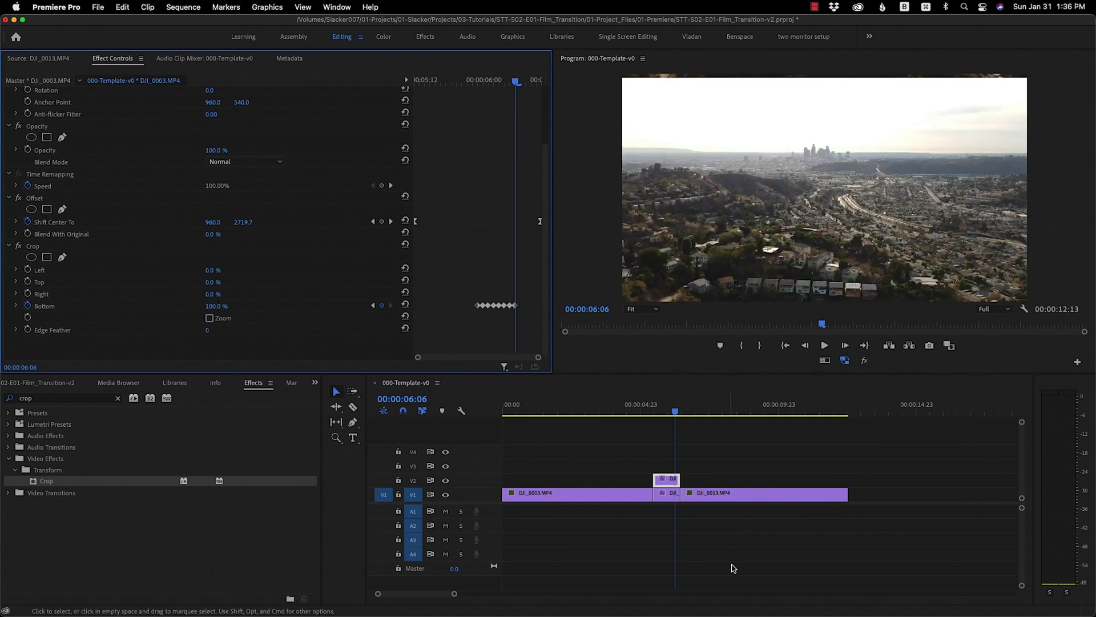
Play the roll transition twice from 05:18, then step frame by frame to settle on 06:06.
{"action": "left_click", "coordinate": [643, 412]}
{"action": "key", "text": "space"}
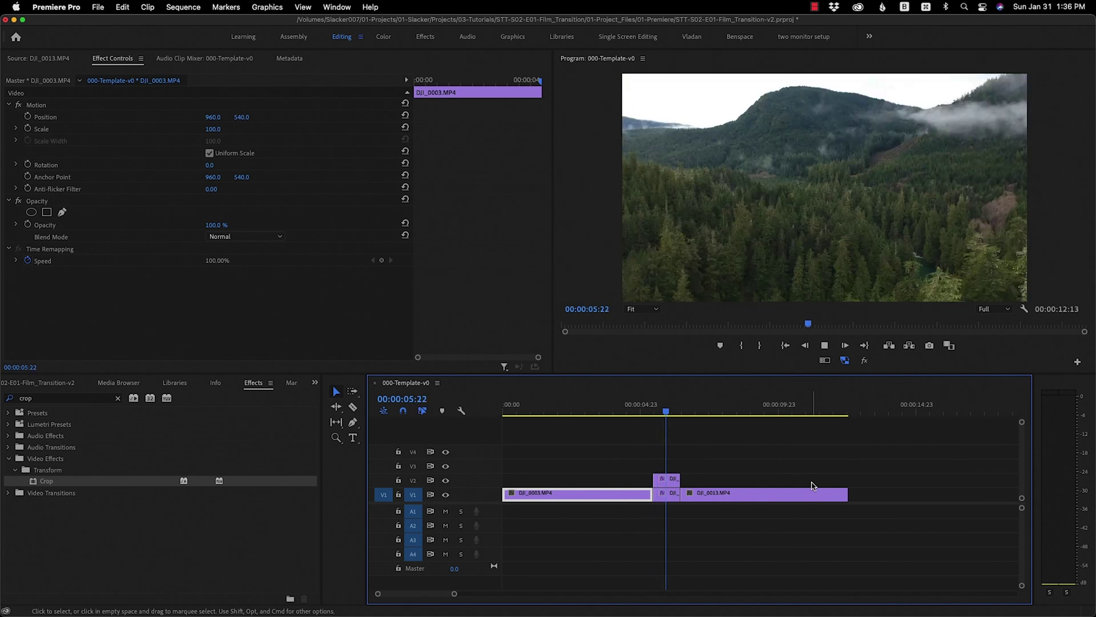
{"action": "left_click", "coordinate": [813, 484]}
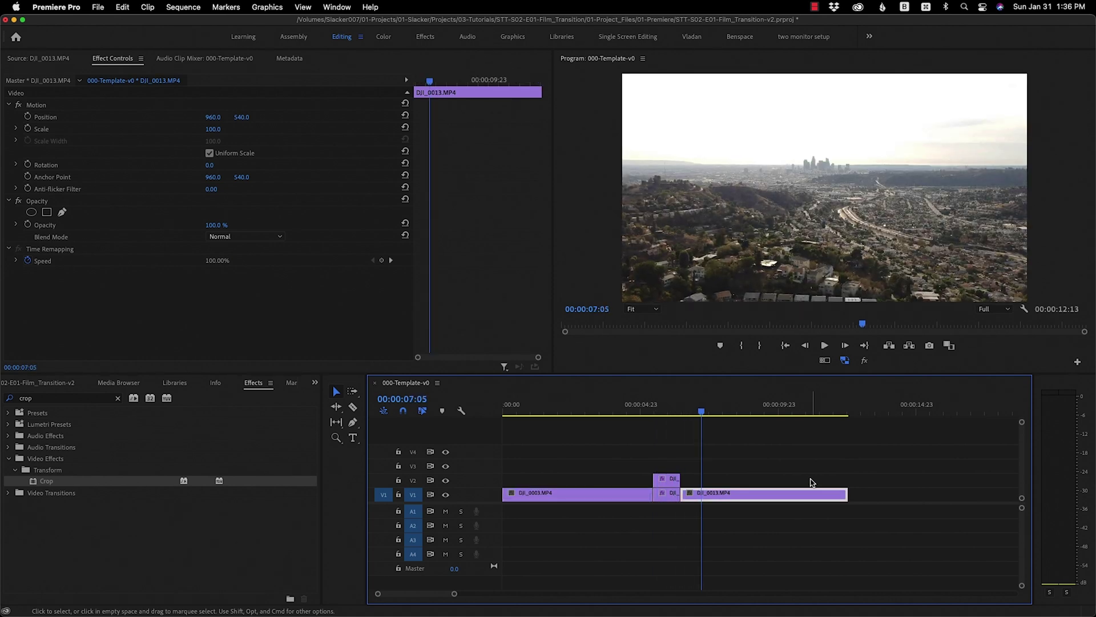
{"action": "left_click", "coordinate": [663, 405]}
{"action": "key", "text": "space"}
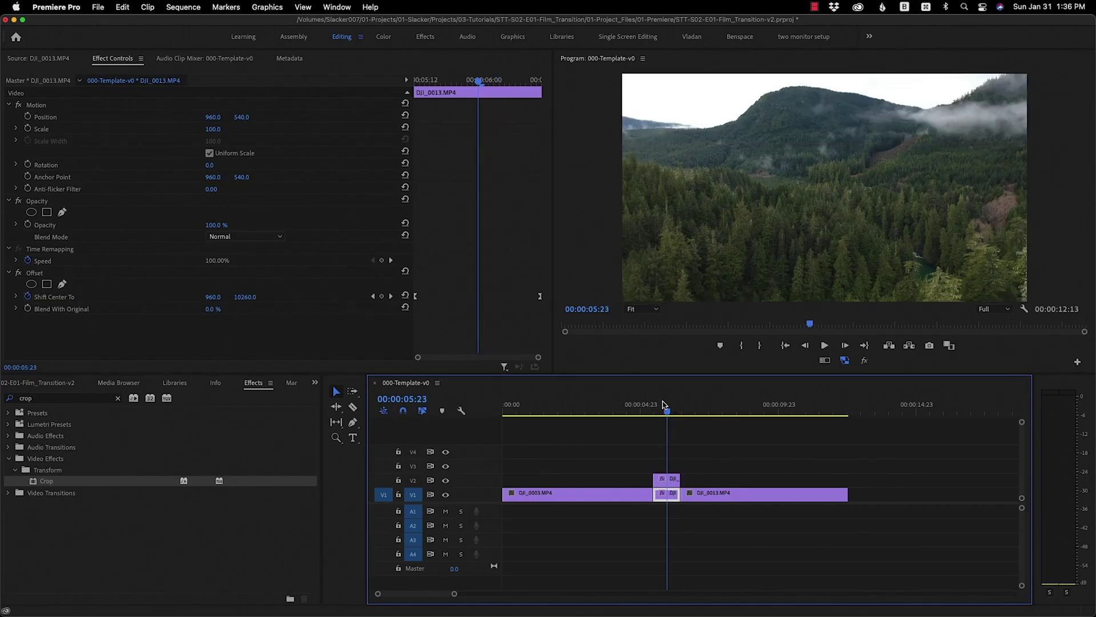
{"action": "key", "text": "Right"}
{"action": "key", "text": "Right"}
{"action": "key", "text": "Right"}
{"action": "key", "text": "Right"}
{"action": "key", "text": "Right"}
{"action": "key", "text": "Left"}
{"action": "key", "text": "Left"}
{"action": "key", "text": "Right"}
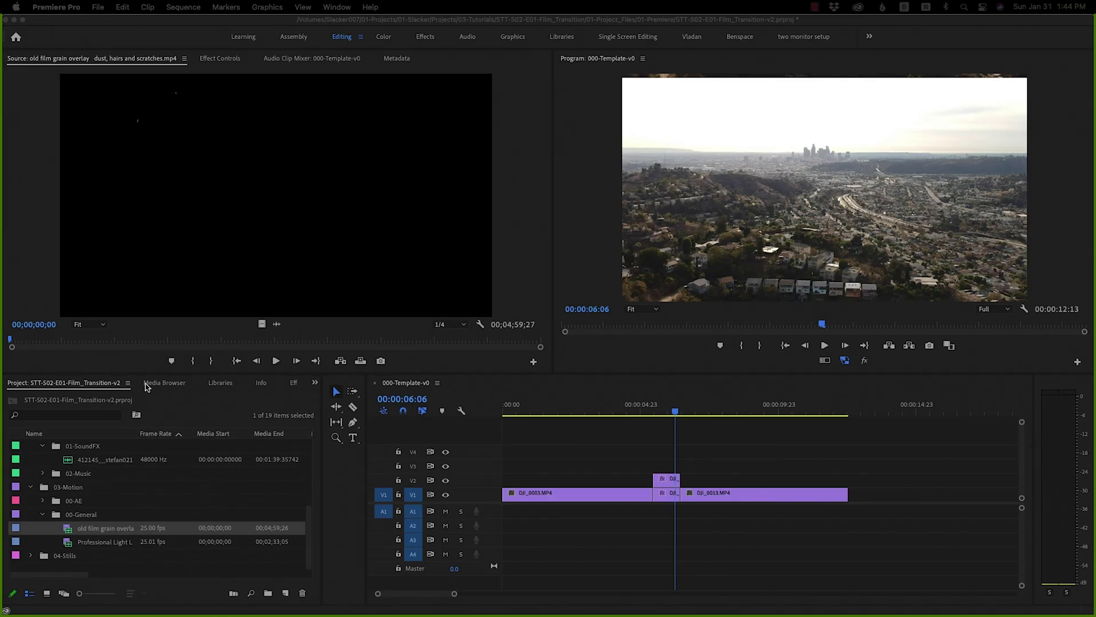
Apply the Directional Blur effect to the short clip on V2.
{"action": "left_click", "coordinate": [292, 386]}
{"action": "left_click", "coordinate": [83, 400]}
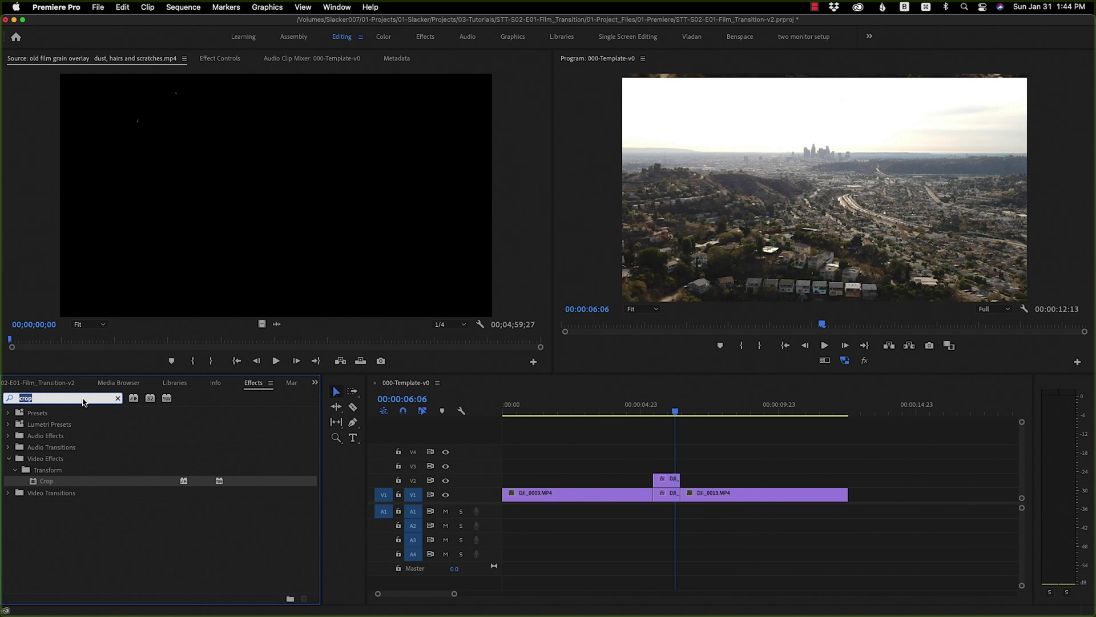
{"action": "type", "text": "blur"}
{"action": "left_click", "coordinate": [54, 551]}
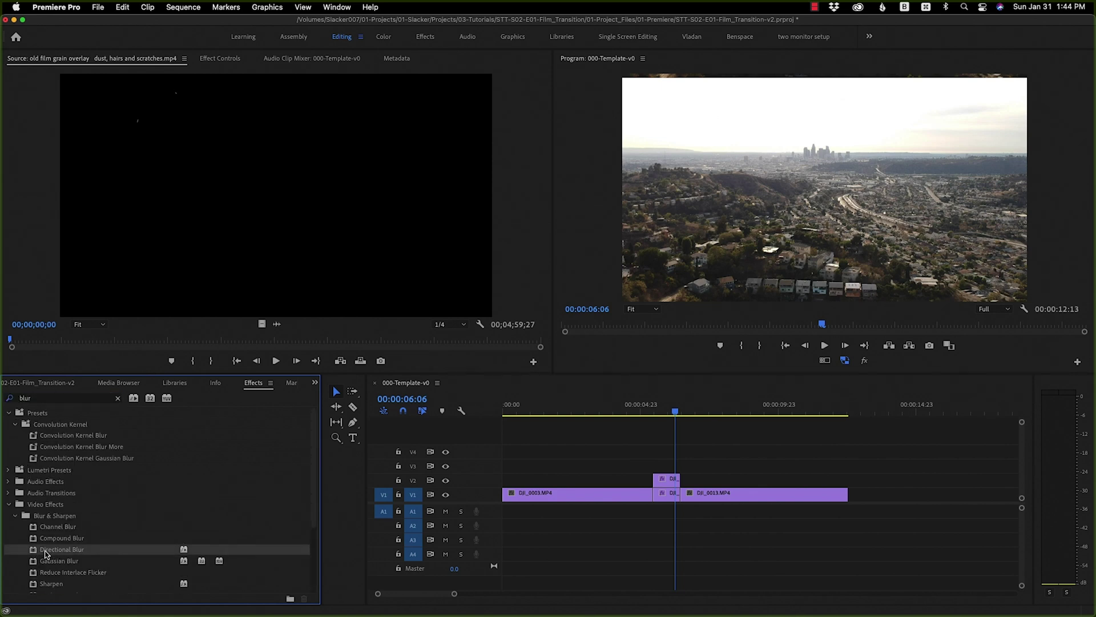
{"action": "left_click_drag", "start_coordinate": [121, 546], "coordinate": [666, 480]}
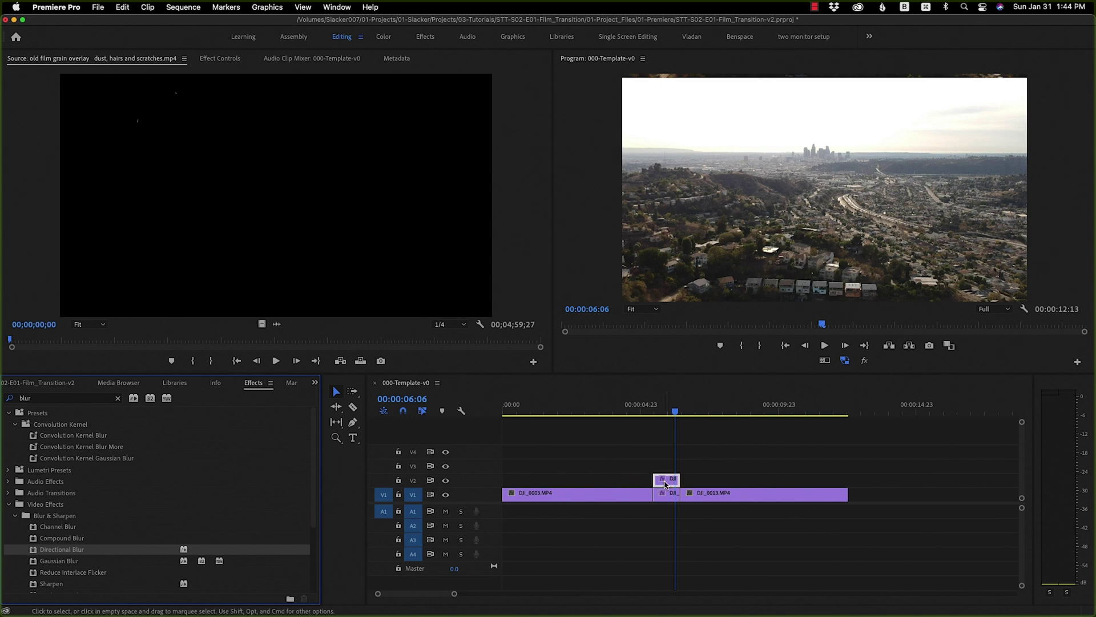
Keyframe Blur Length at 0 at the clip start, rising to 20 at 05:23.
{"action": "left_click", "coordinate": [220, 58]}
{"action": "scroll", "coordinate": [108, 343], "scroll_direction": "down", "scroll_amount": 5}
{"action": "key", "text": "Up"}
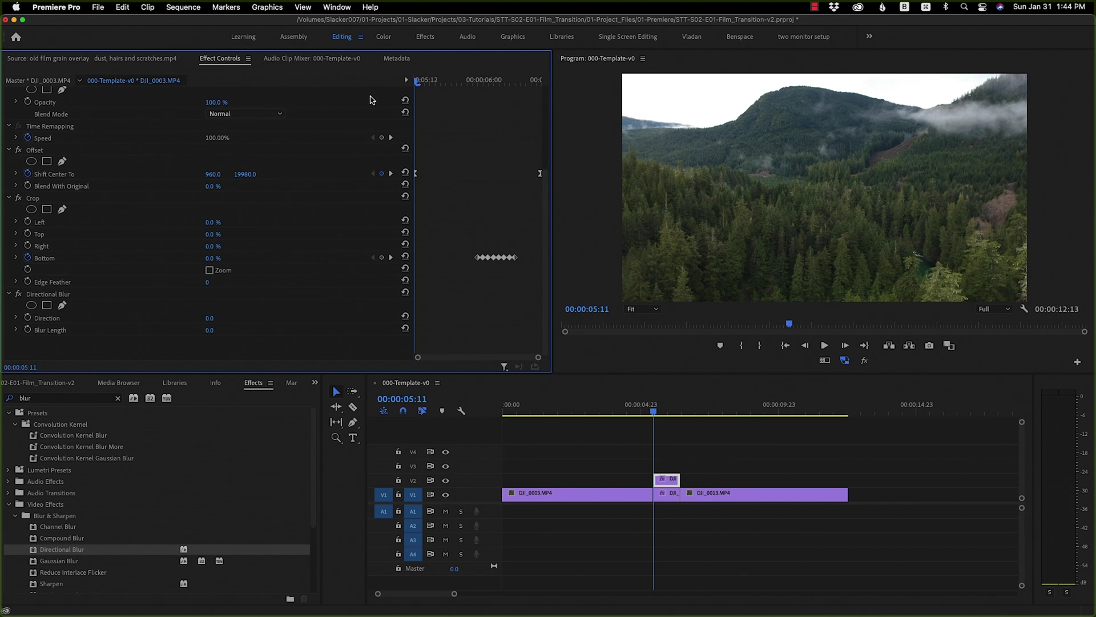
{"action": "left_click", "coordinate": [28, 330]}
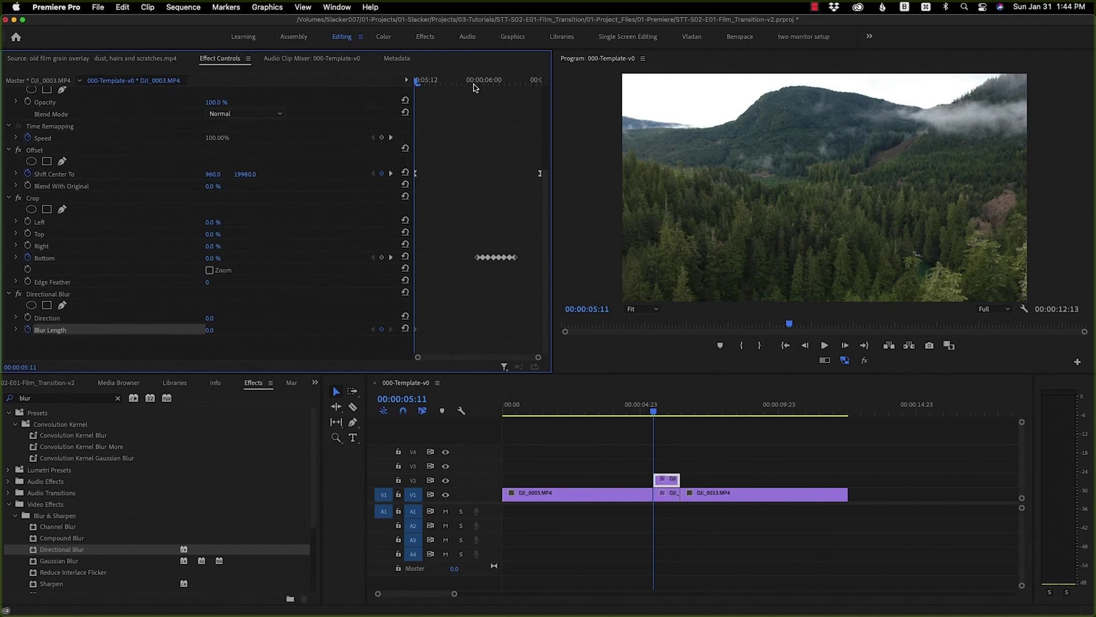
{"action": "left_click_drag", "start_coordinate": [455, 85], "coordinate": [480, 81]}
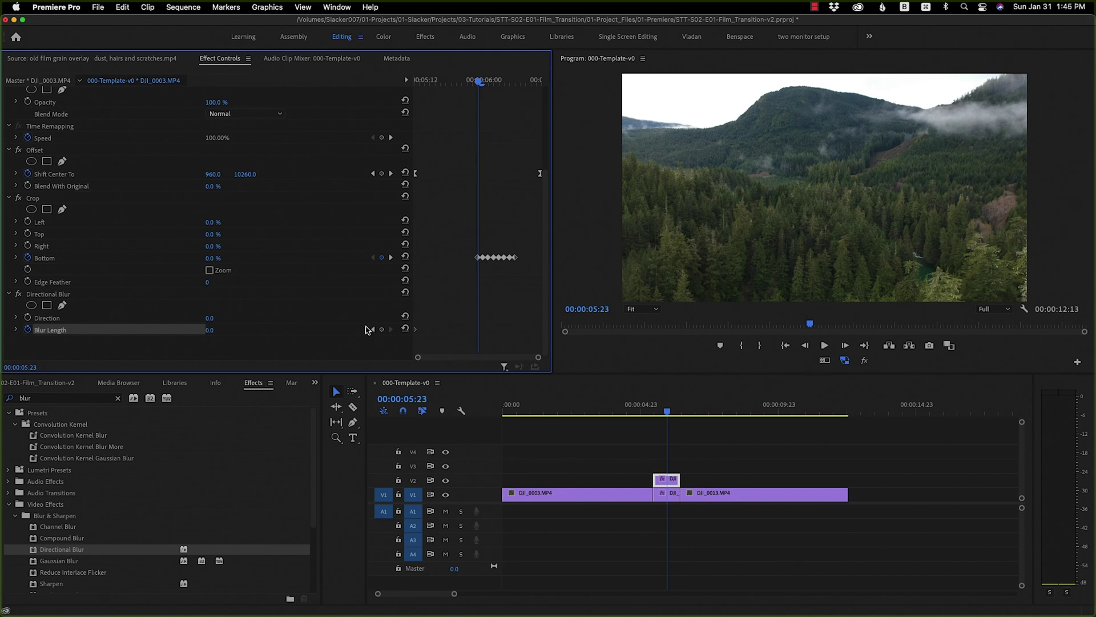
{"action": "left_click", "coordinate": [209, 330]}
{"action": "type", "text": "20"}
{"action": "key", "text": "Return"}
Copy the zero-blur keyframe to 06:08 and give the Blur Length keyframe Bezier easing.
{"action": "left_click", "coordinate": [528, 81]}
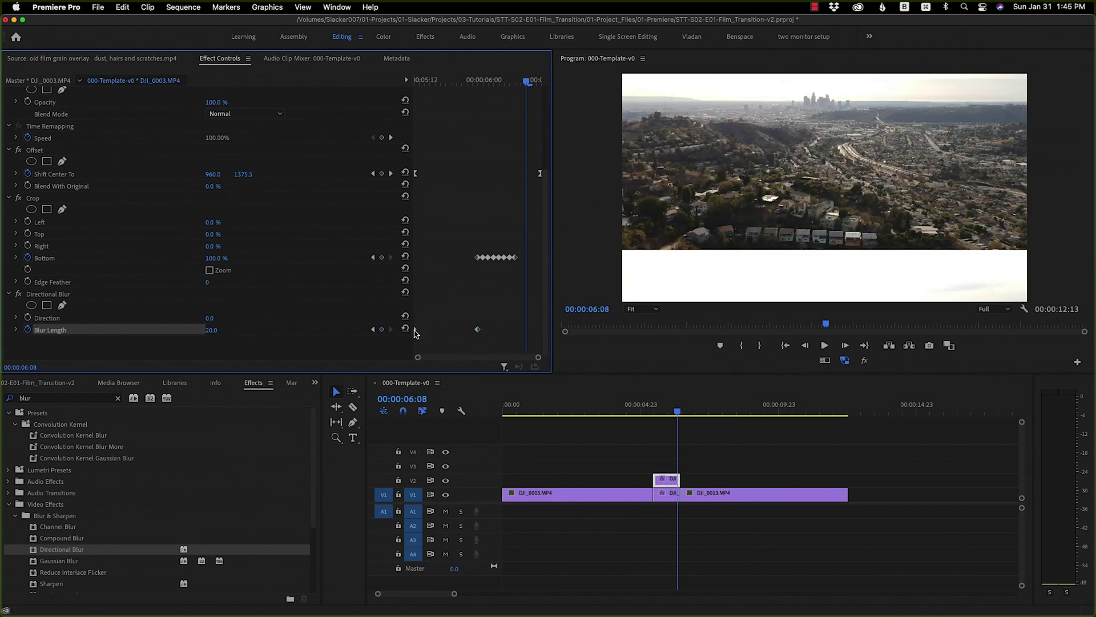
{"action": "left_click", "coordinate": [415, 329]}
{"action": "key", "text": "super+v"}
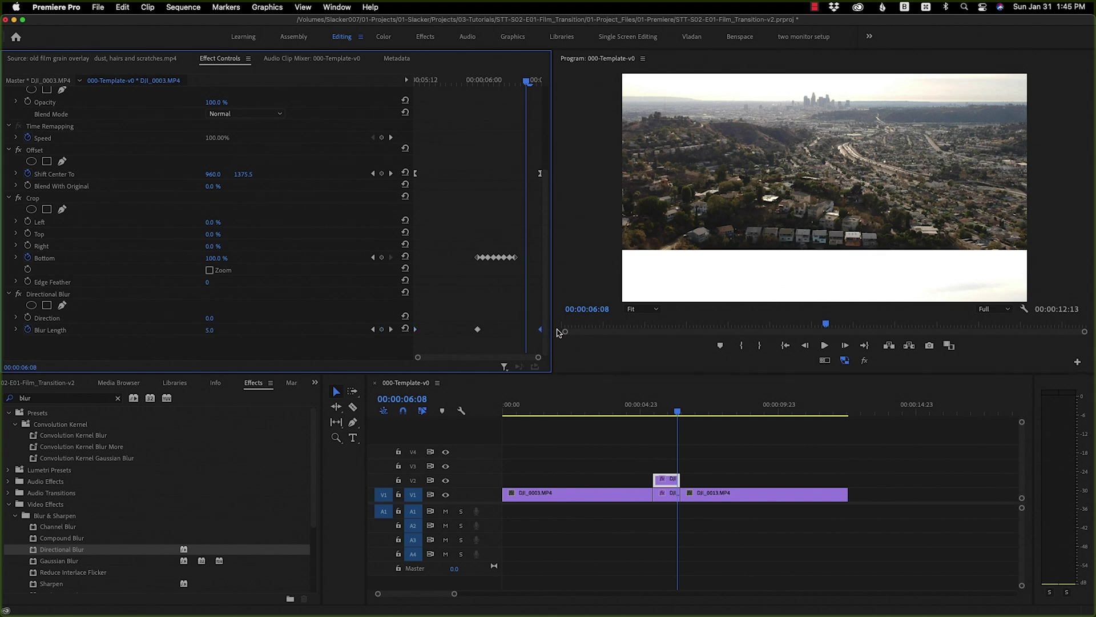
{"action": "right_click", "coordinate": [478, 330]}
{"action": "left_click", "coordinate": [513, 449]}
Scrub back through the blur ramp, check DJI_0013.MP4's settings, and park just before the transition.
{"action": "left_click_drag", "start_coordinate": [495, 80], "coordinate": [417, 81]}
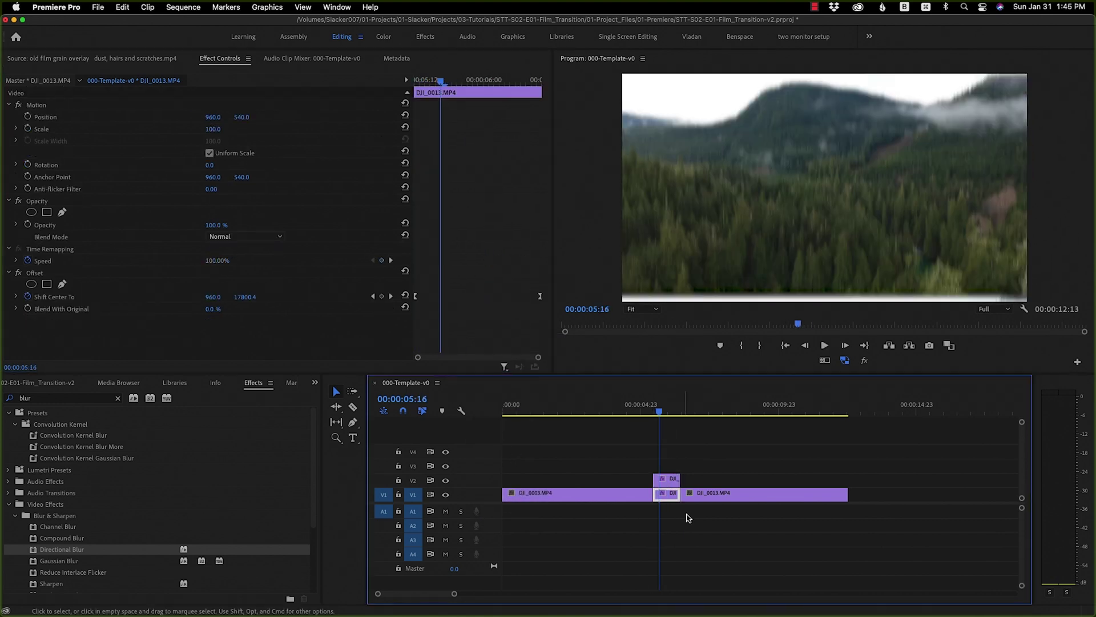
{"action": "left_click", "coordinate": [670, 485]}
{"action": "scroll", "coordinate": [451, 266], "scroll_direction": "down", "scroll_amount": 5}
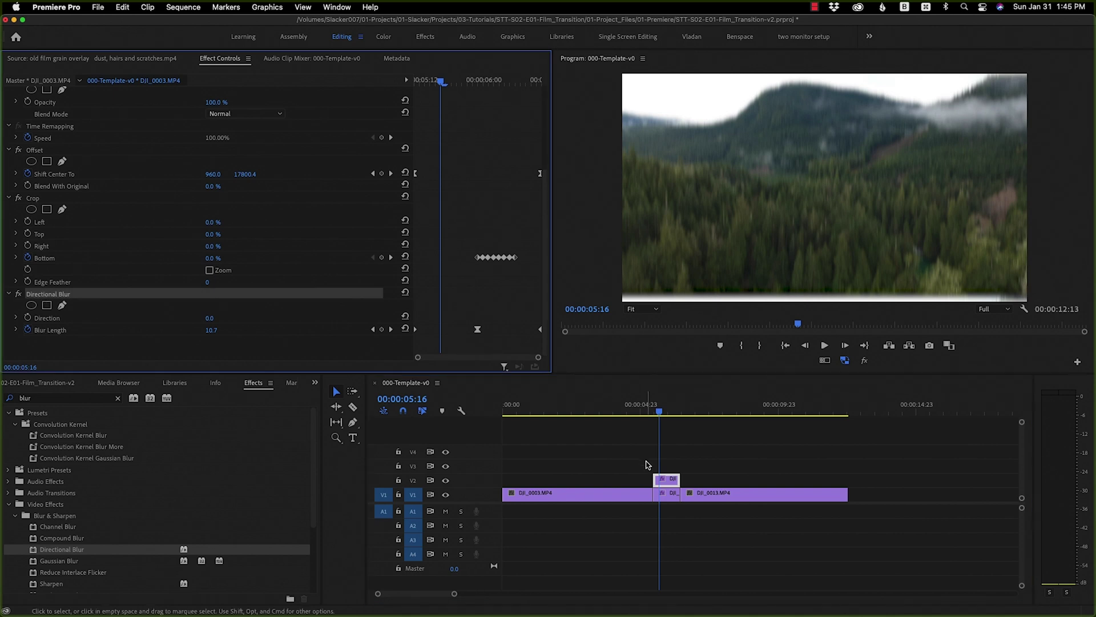
{"action": "left_click", "coordinate": [667, 495]}
{"action": "left_click", "coordinate": [650, 404]}
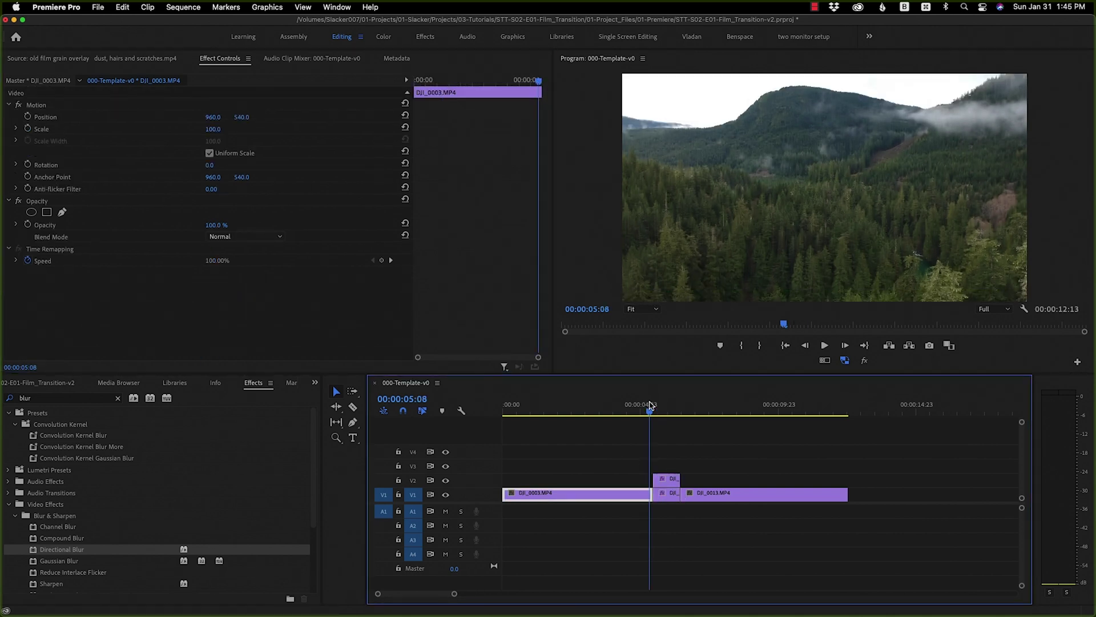
Play the transition, then pick film-projector-long-run-with-finish.wav in the 01-SoundFX bin.
{"action": "key", "text": "space"}
{"action": "key", "text": "space"}
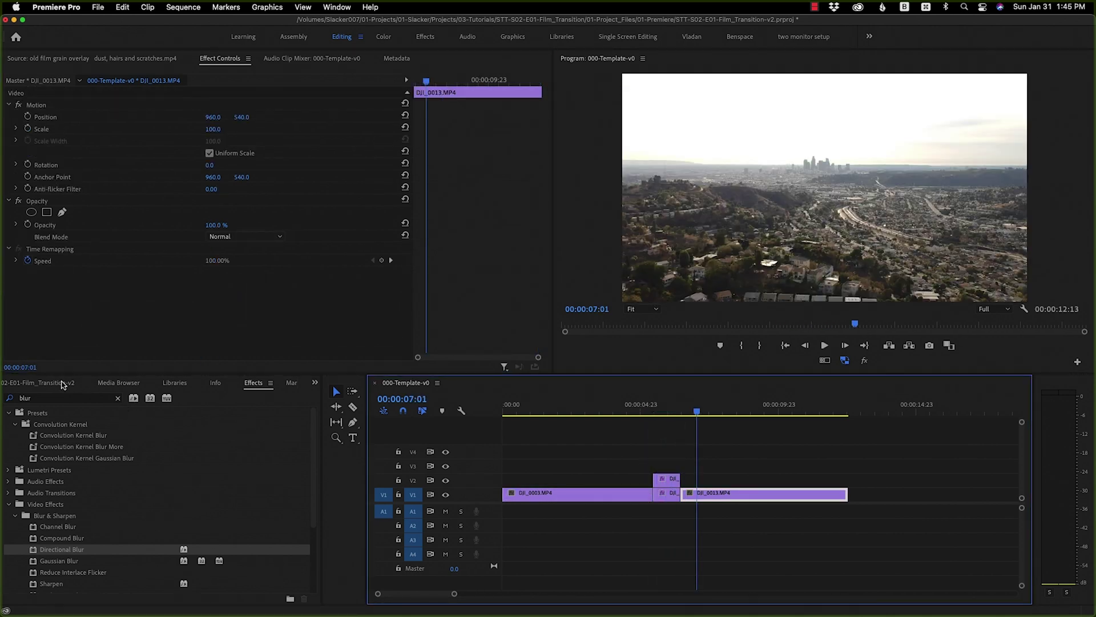
{"action": "left_click", "coordinate": [63, 384]}
{"action": "left_click", "coordinate": [67, 462]}
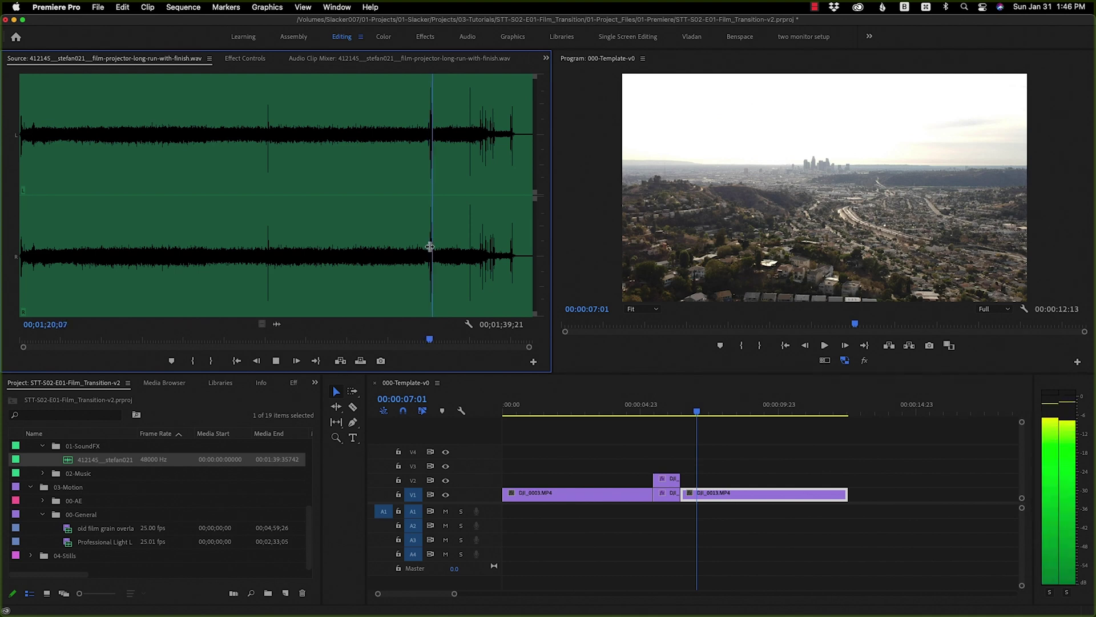
Preview the projector sound and drop the marked portion onto A1 at the transition at 05:11.
{"action": "key", "text": "space"}
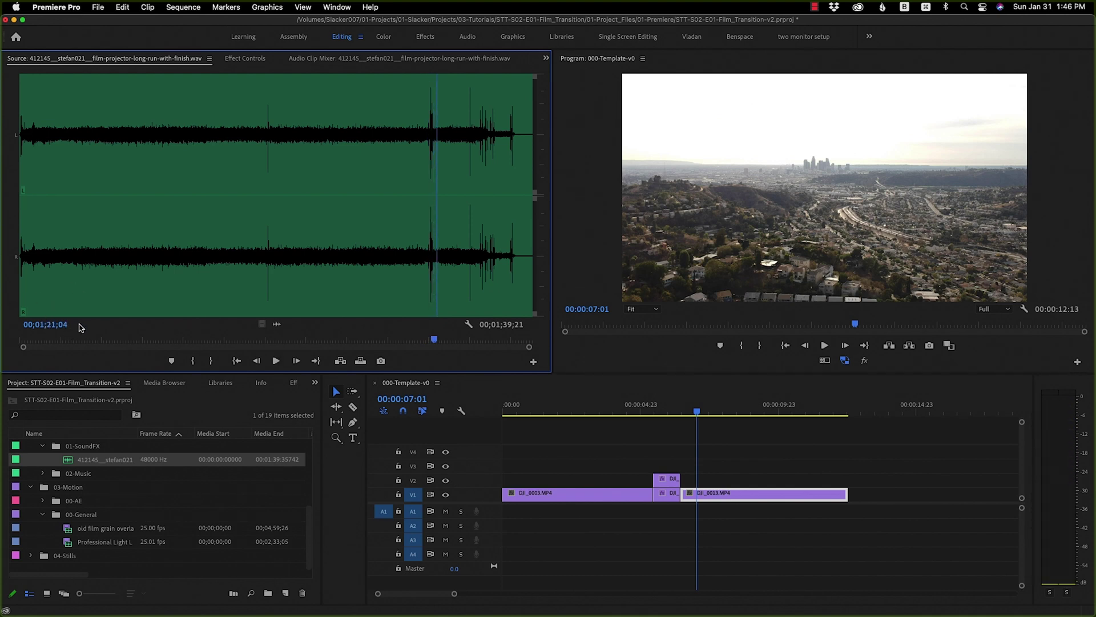
{"action": "left_click", "coordinate": [427, 244]}
{"action": "key", "text": "space"}
{"action": "key", "text": "space"}
{"action": "mouse_move", "coordinate": [676, 405]}
{"action": "left_mouse_down"}
{"action": "mouse_move", "coordinate": [661, 404]}
{"action": "mouse_move", "coordinate": [682, 404]}
{"action": "mouse_move", "coordinate": [672, 403]}
{"action": "left_mouse_up"}
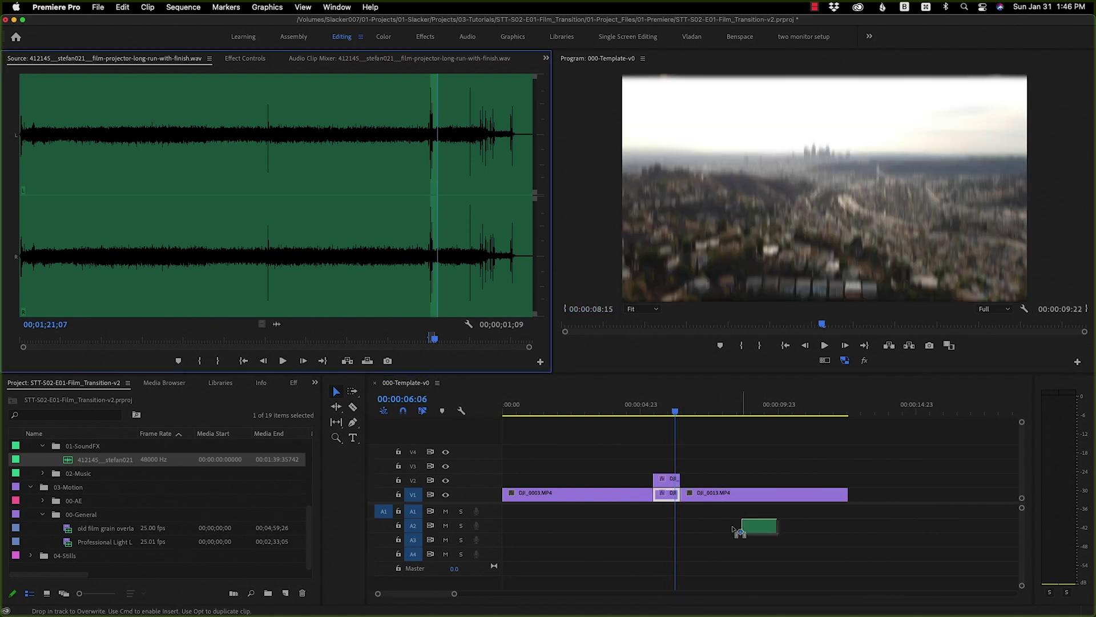
{"action": "left_click_drag", "start_coordinate": [740, 530], "coordinate": [680, 511]}
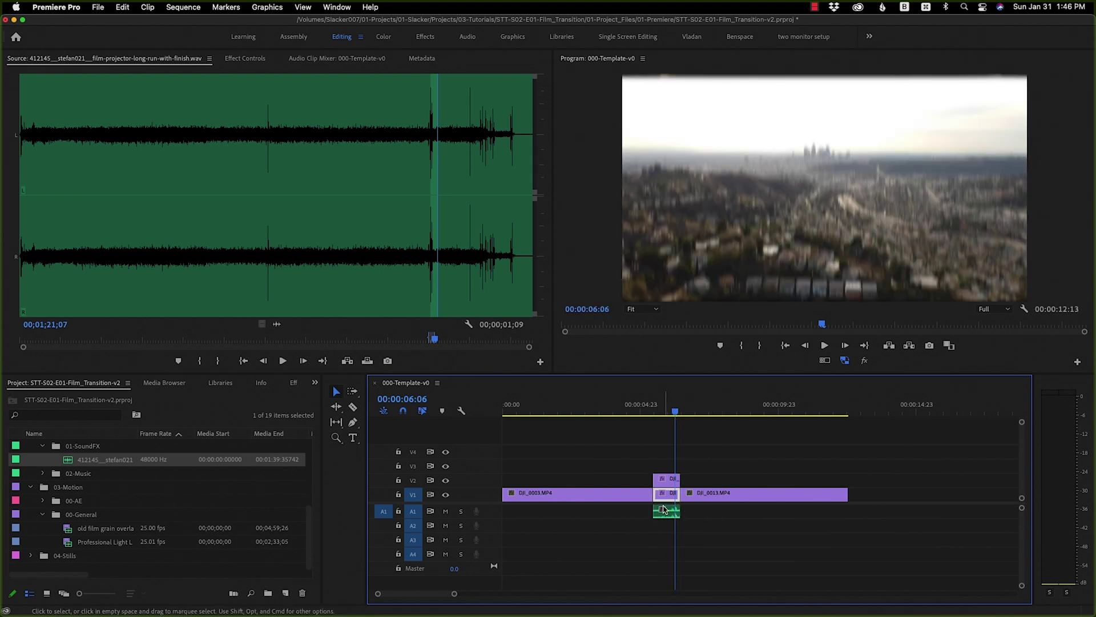
{"action": "left_click", "coordinate": [654, 407]}
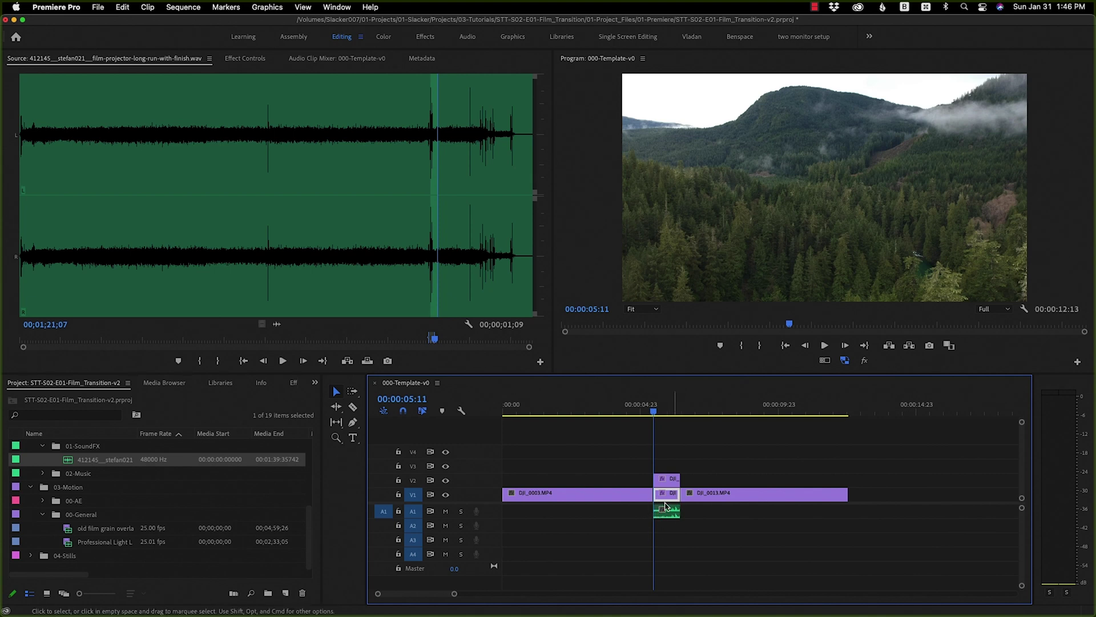
Trim the projector sound clip on A1 to start earlier and end later.
{"action": "left_click_drag", "start_coordinate": [650, 511], "coordinate": [615, 516]}
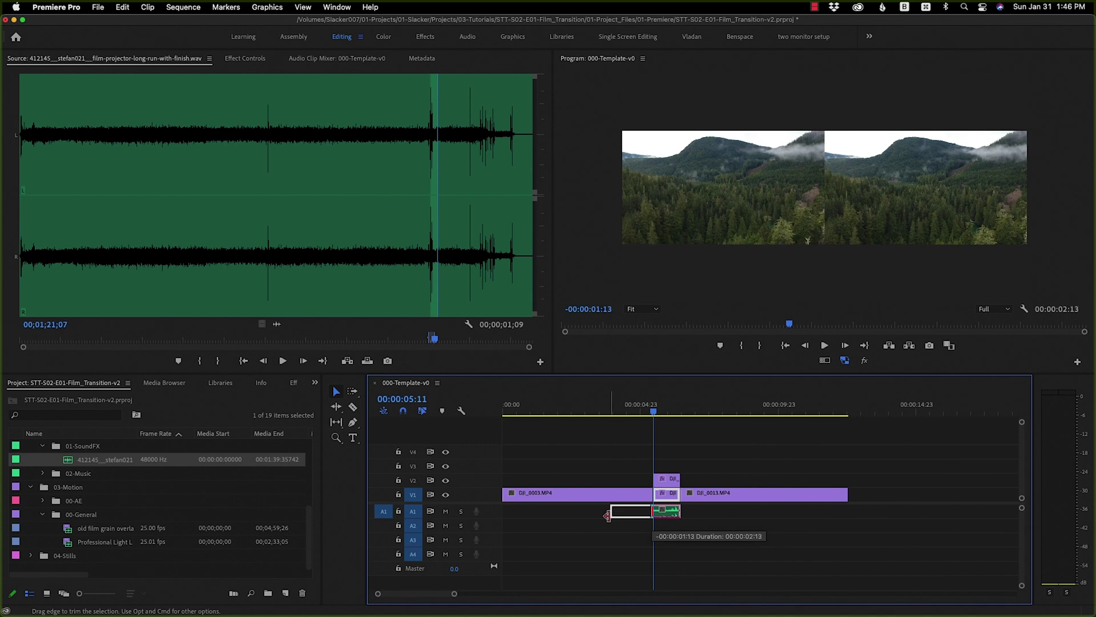
{"action": "left_click_drag", "start_coordinate": [609, 516], "coordinate": [611, 514]}
{"action": "left_click_drag", "start_coordinate": [680, 511], "coordinate": [700, 512]}
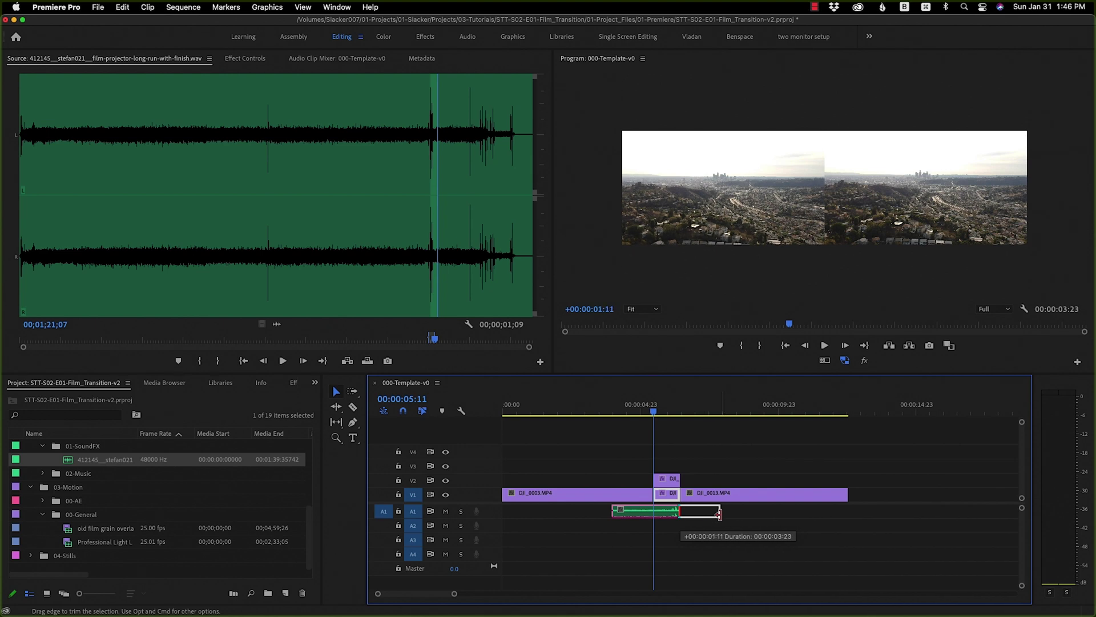
{"action": "left_click_drag", "start_coordinate": [719, 512], "coordinate": [723, 513]}
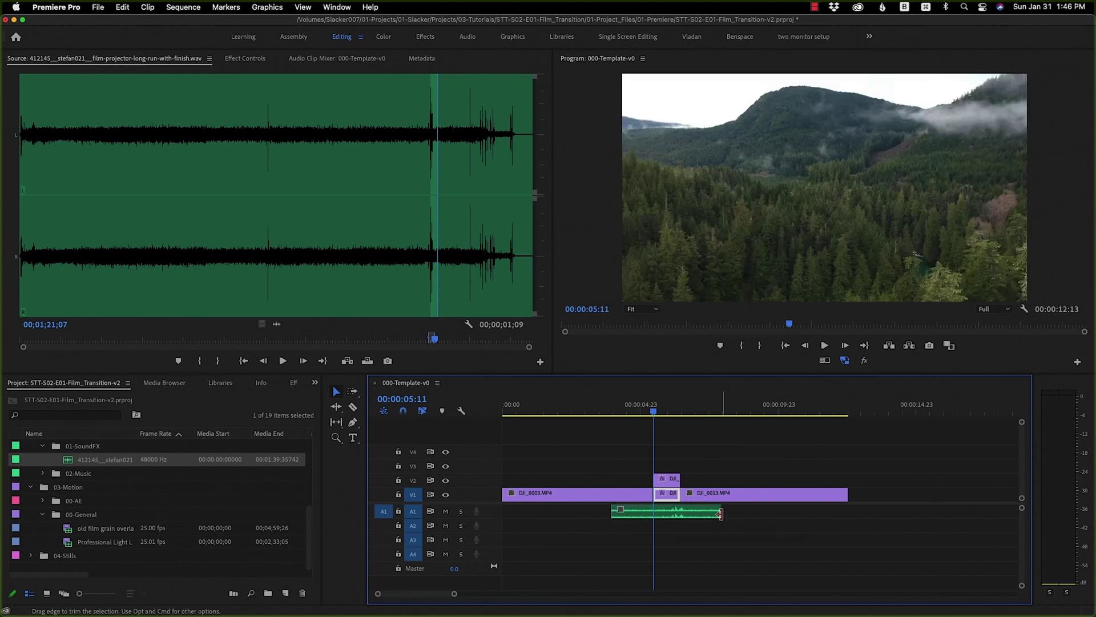
Add Constant Power crossfades to both ends, widening fade-in to 1:11 and fade-out to 1:09, then play back.
{"action": "left_click_drag", "start_coordinate": [816, 517], "coordinate": [596, 508]}
{"action": "key", "text": "shift+super+d"}
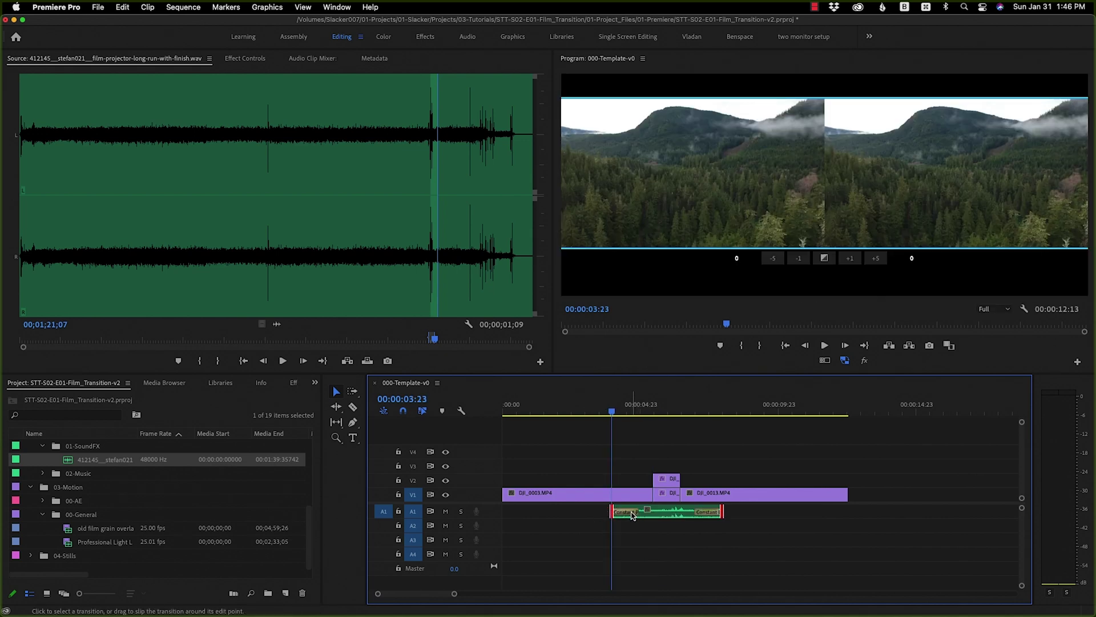
{"action": "left_click_drag", "start_coordinate": [632, 512], "coordinate": [647, 511]}
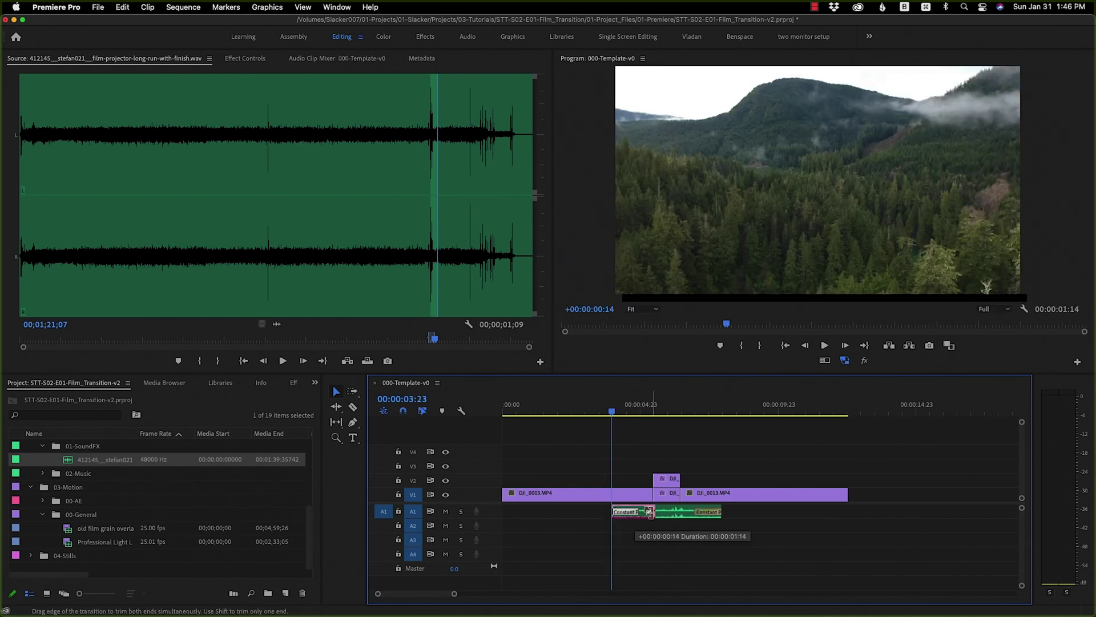
{"action": "left_click_drag", "start_coordinate": [647, 511], "coordinate": [689, 512]}
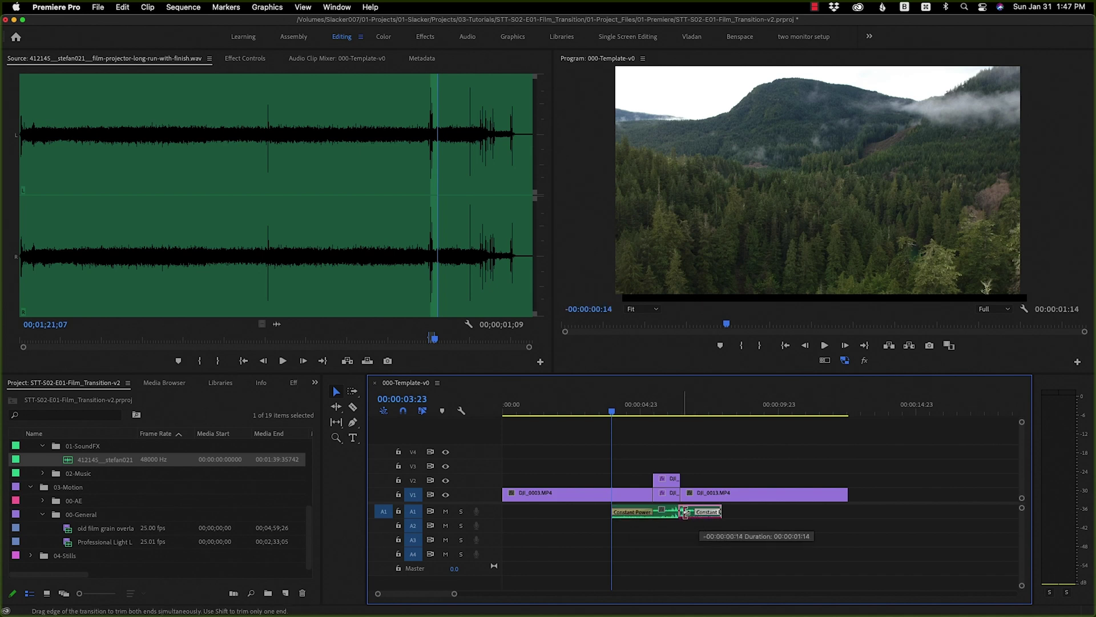
{"action": "left_click_drag", "start_coordinate": [688, 512], "coordinate": [687, 511]}
{"action": "key", "text": "space"}
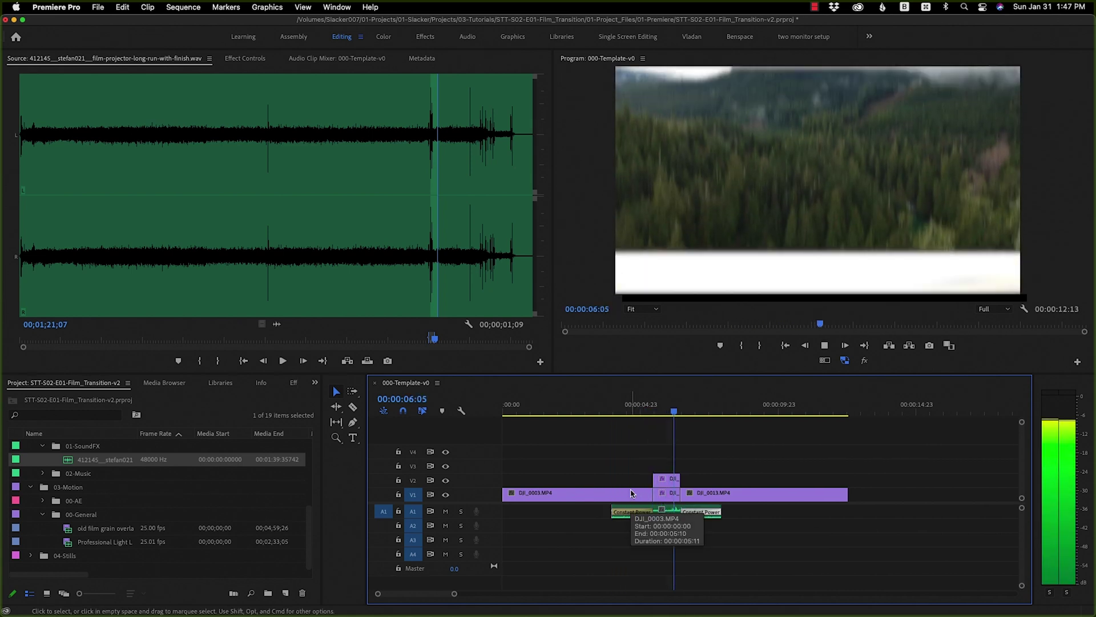
{"action": "left_click", "coordinate": [721, 494]}
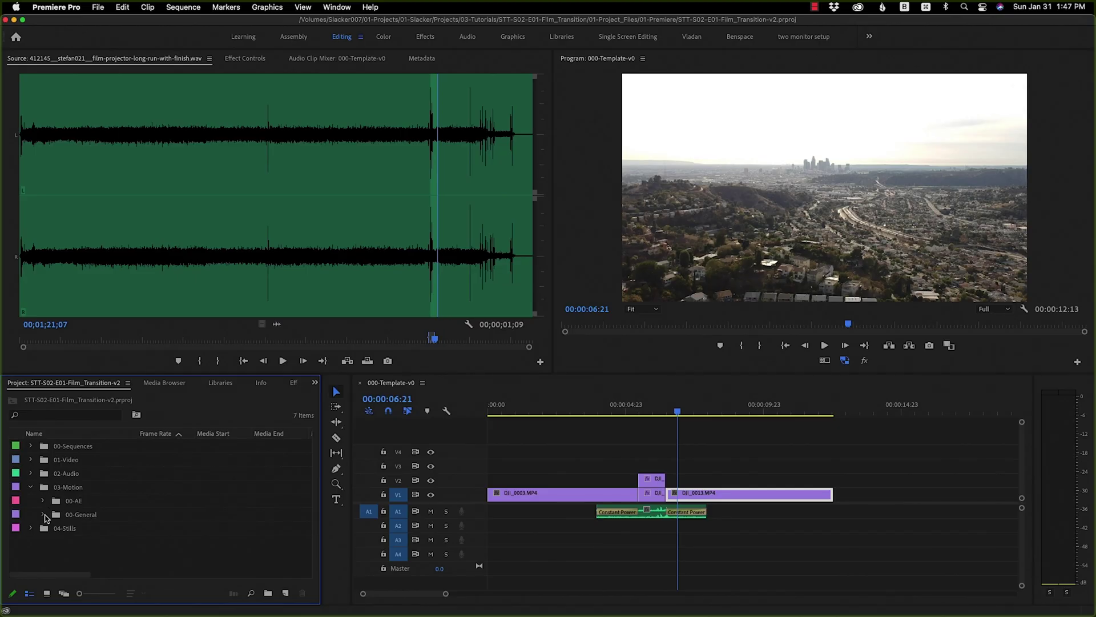
Open Professional Light Leaks Film Burn Overlay #3 from 00-General and mark its In point at 01;15;26.
{"action": "left_click", "coordinate": [51, 517]}
{"action": "left_click", "coordinate": [42, 515]}
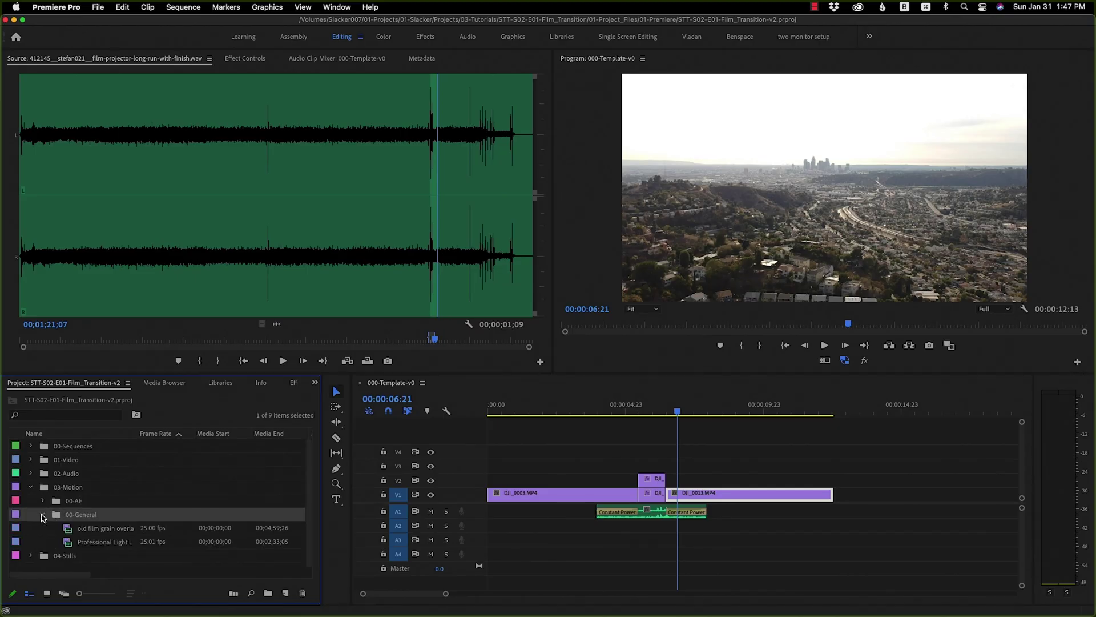
{"action": "double_click", "coordinate": [67, 544]}
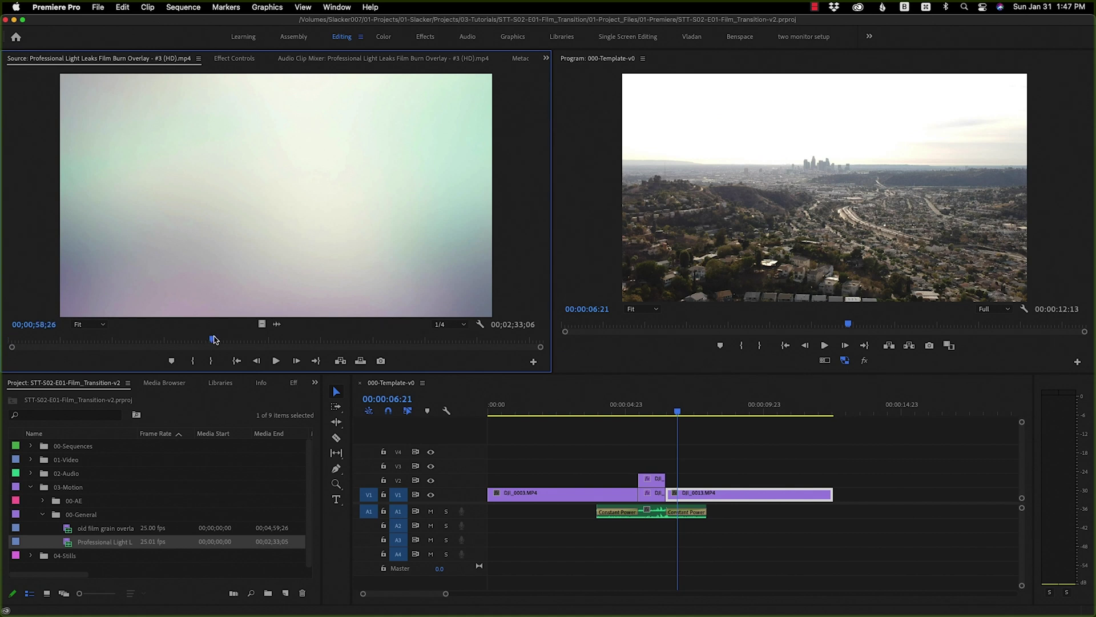
{"action": "left_click_drag", "start_coordinate": [119, 340], "coordinate": [273, 352]}
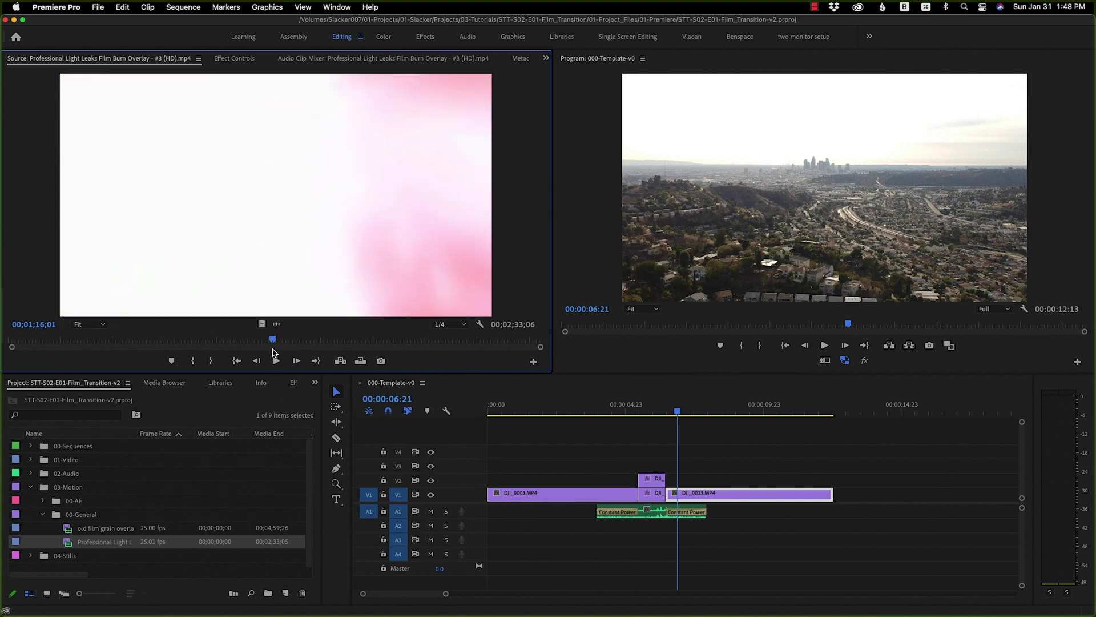
{"action": "key", "text": "i"}
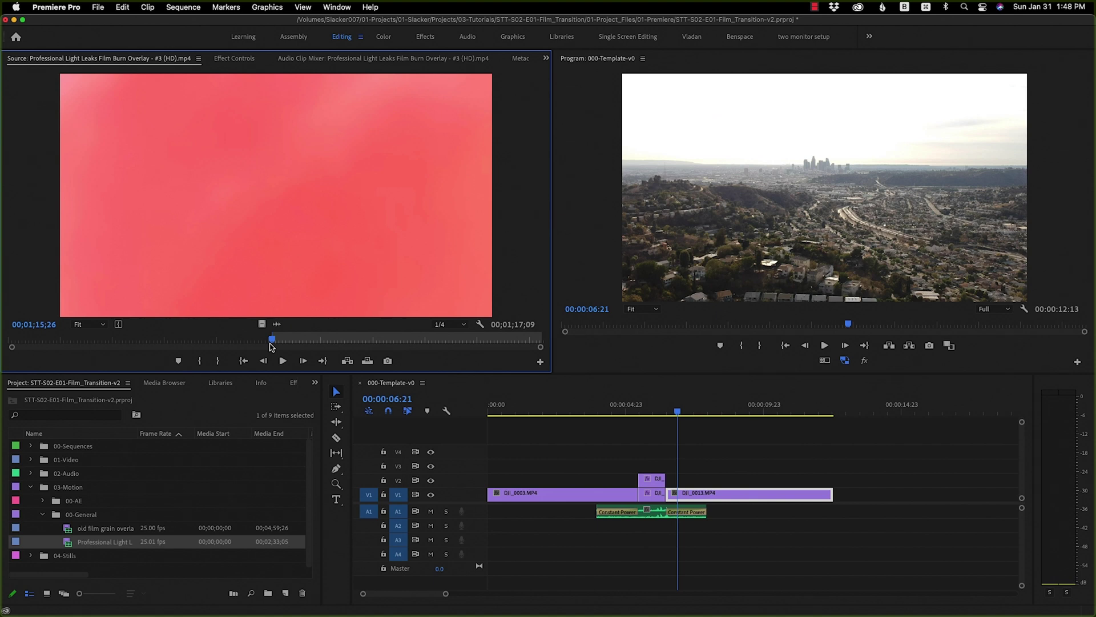
{"action": "key", "text": "Right"}
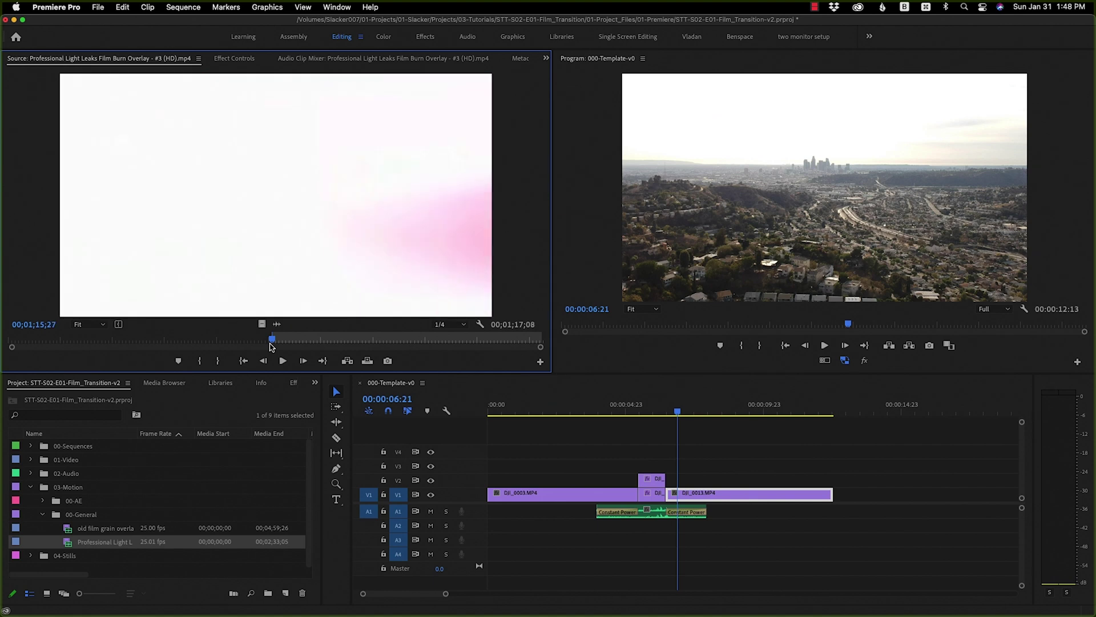
{"action": "key", "text": "space"}
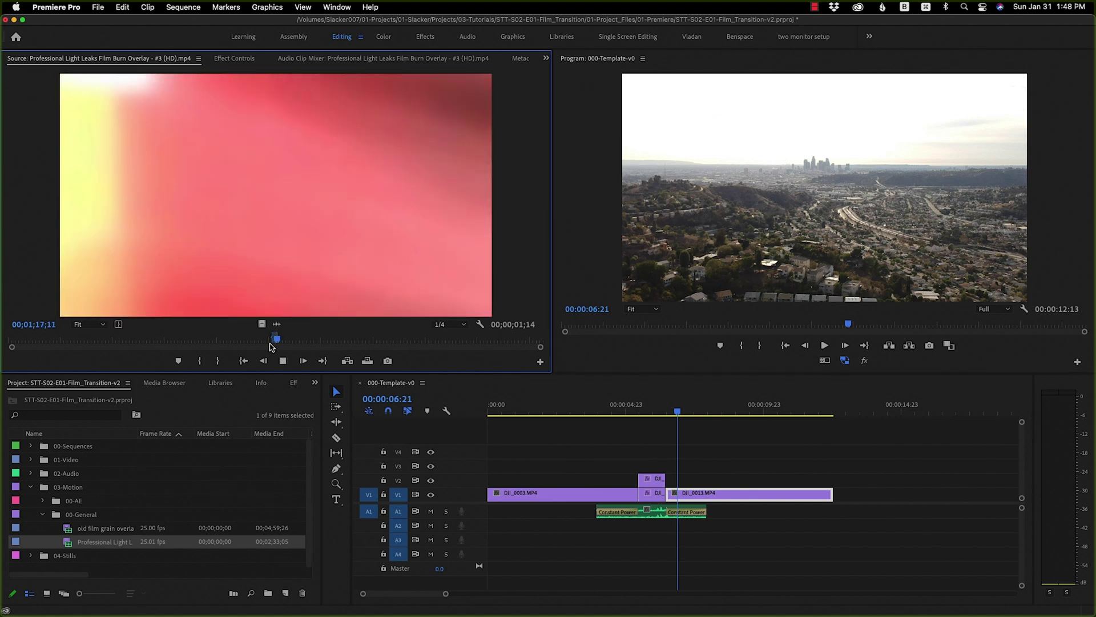
{"action": "mouse_move", "coordinate": [669, 411]}
{"action": "left_mouse_down"}
{"action": "mouse_move", "coordinate": [646, 411]}
{"action": "mouse_move", "coordinate": [661, 410]}
{"action": "left_mouse_up"}
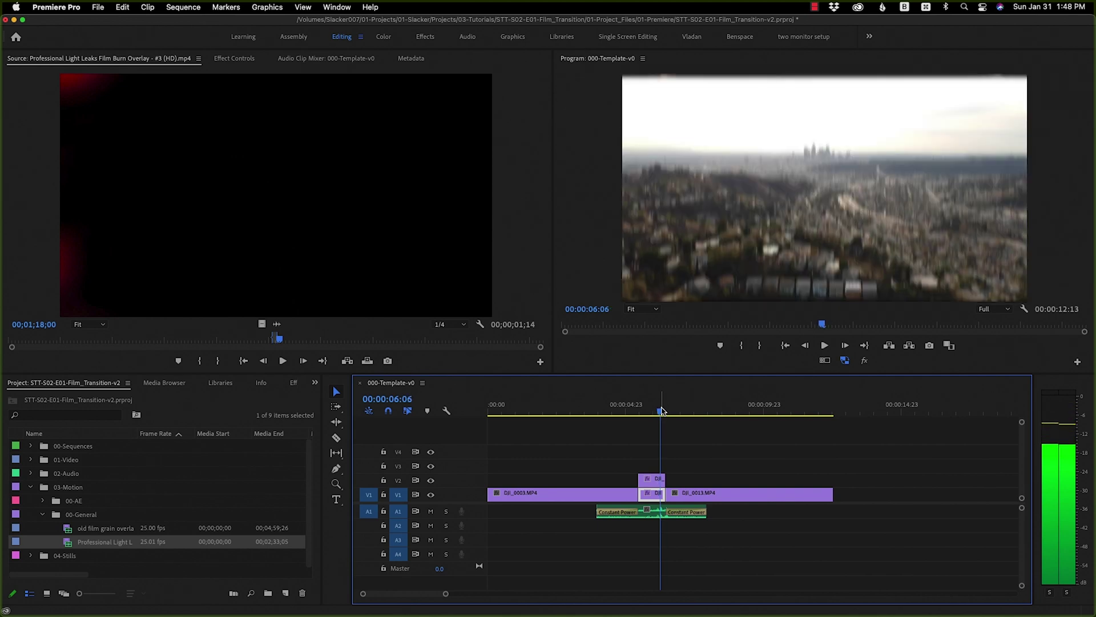
Drop the light leak onto V3 at the playhead and extend its start 7 frames earlier.
{"action": "left_click_drag", "start_coordinate": [265, 317], "coordinate": [669, 462]}
{"action": "left_click", "coordinate": [648, 407]}
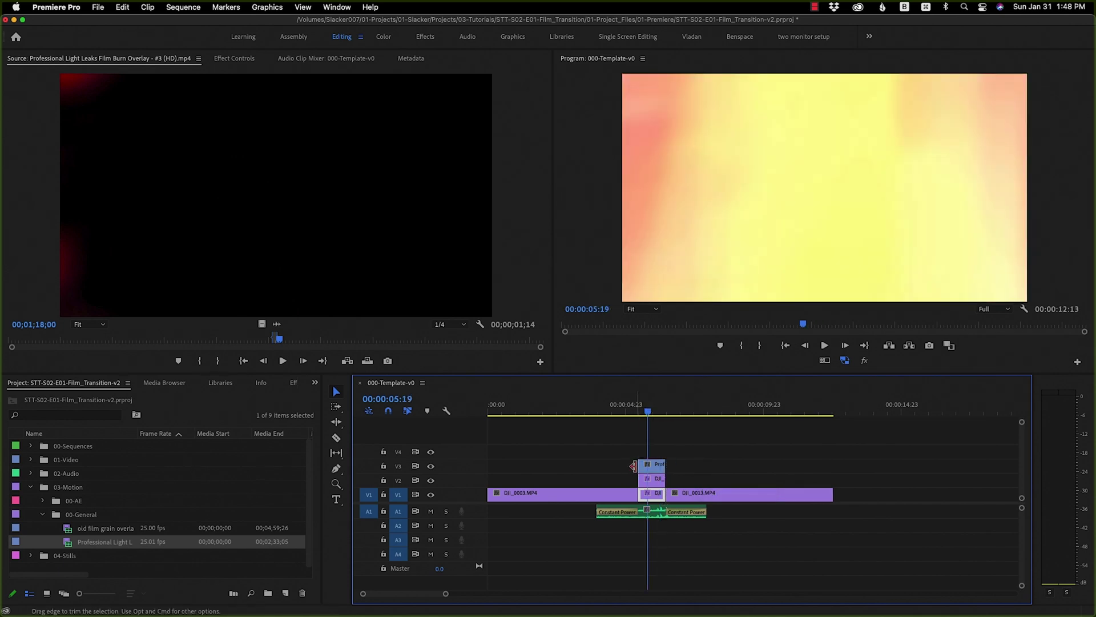
{"action": "left_click_drag", "start_coordinate": [640, 464], "coordinate": [670, 464]}
Add Cross Dissolves to both ends of the overlay, setting the opening one to 12 frames.
{"action": "left_click", "coordinate": [624, 466]}
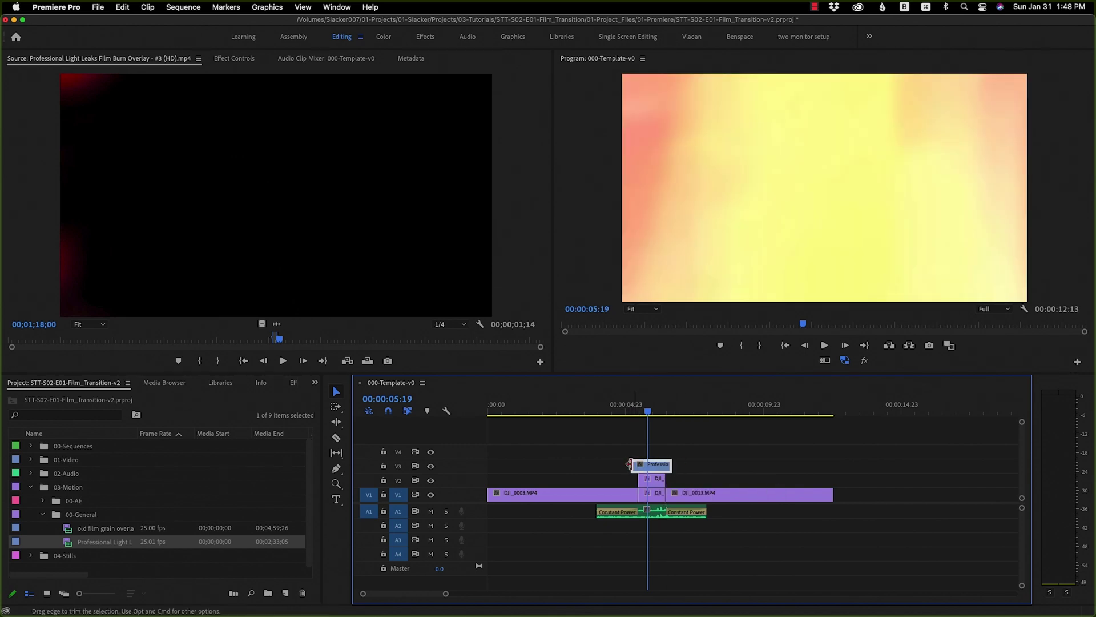
{"action": "key", "text": "super+d"}
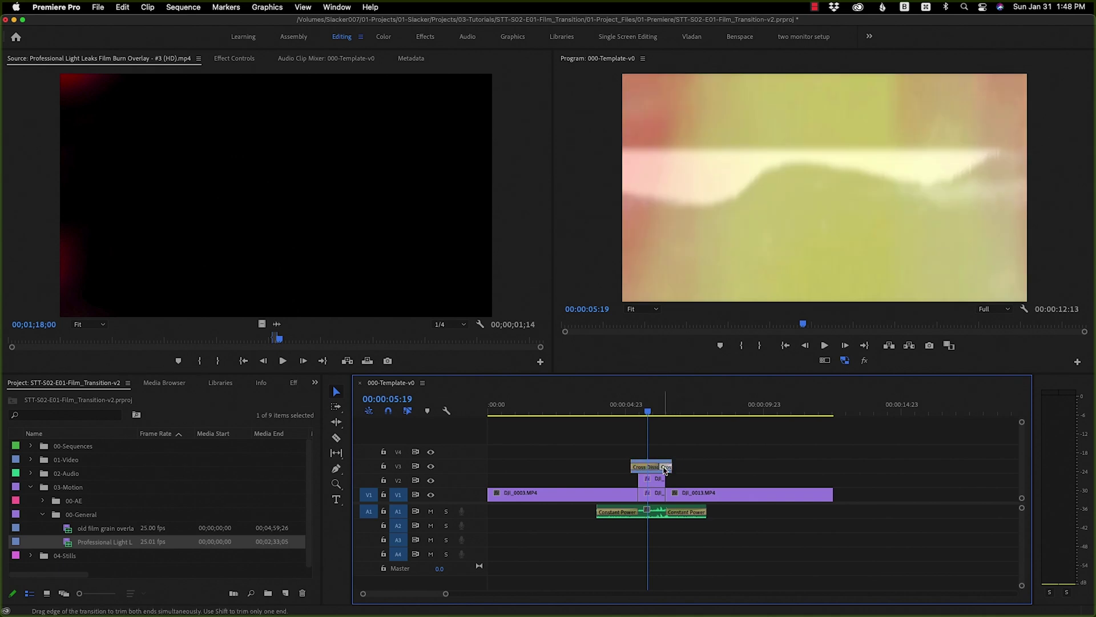
{"action": "double_click", "coordinate": [643, 467]}
{"action": "type", "text": "12"}
{"action": "key", "text": "Return"}
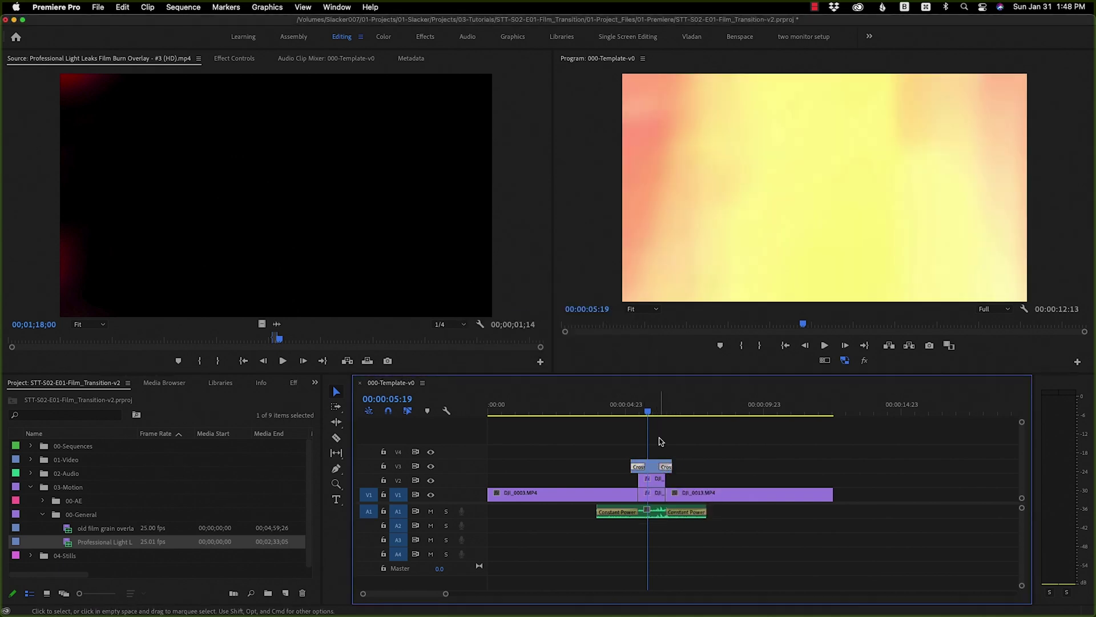
{"action": "left_click", "coordinate": [637, 411]}
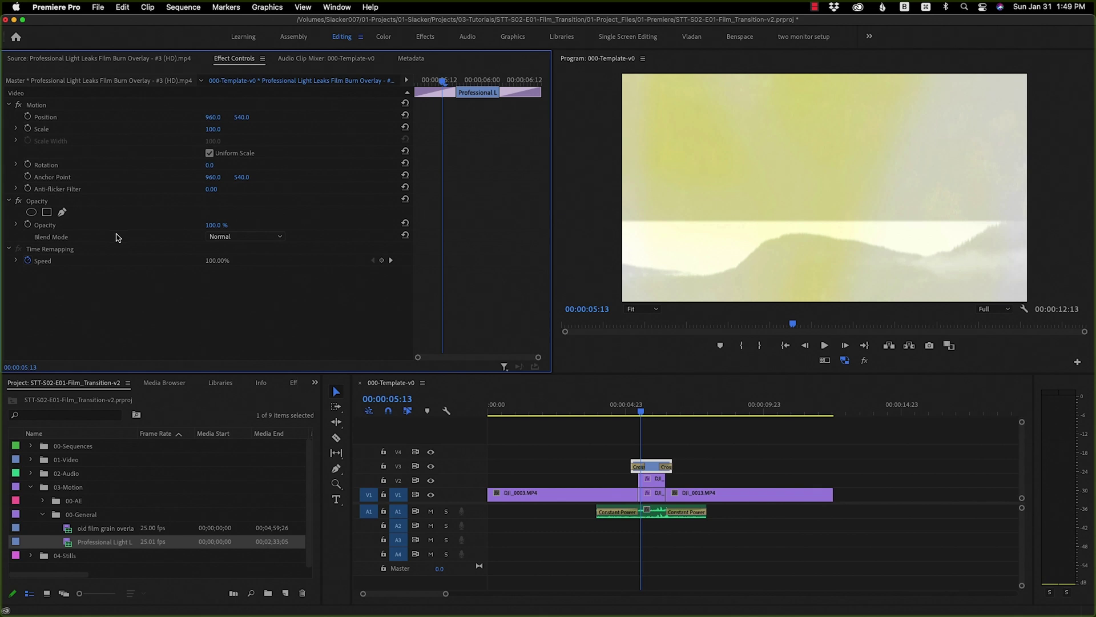
Set the light-leak overlay's Blend Mode to Screen and lower its opacity to 65%.
{"action": "left_click", "coordinate": [248, 237]}
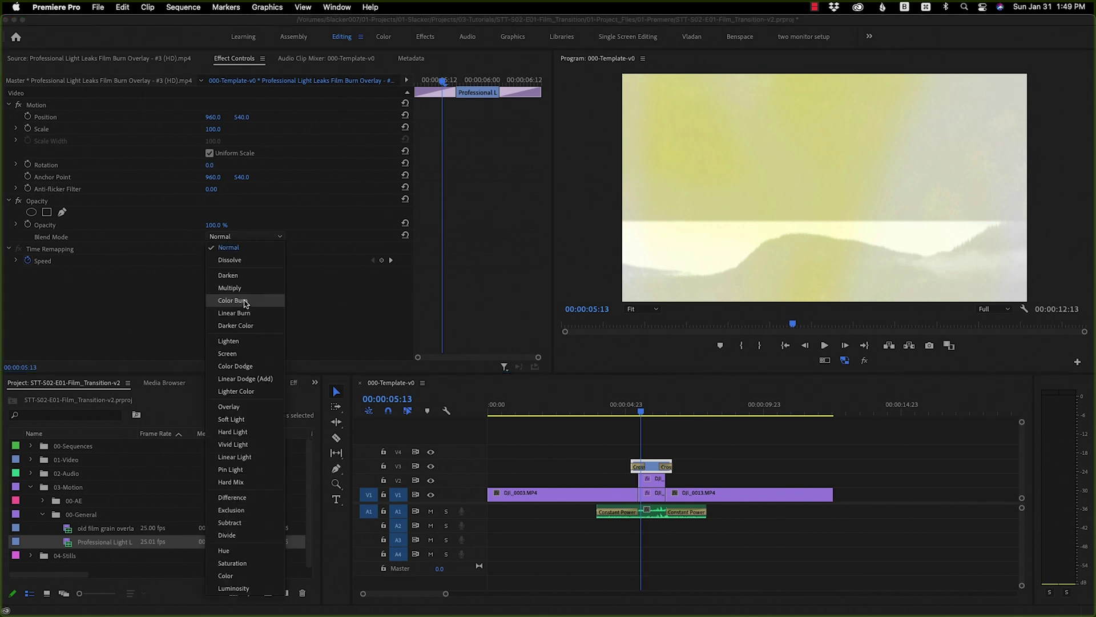
{"action": "left_click", "coordinate": [240, 357]}
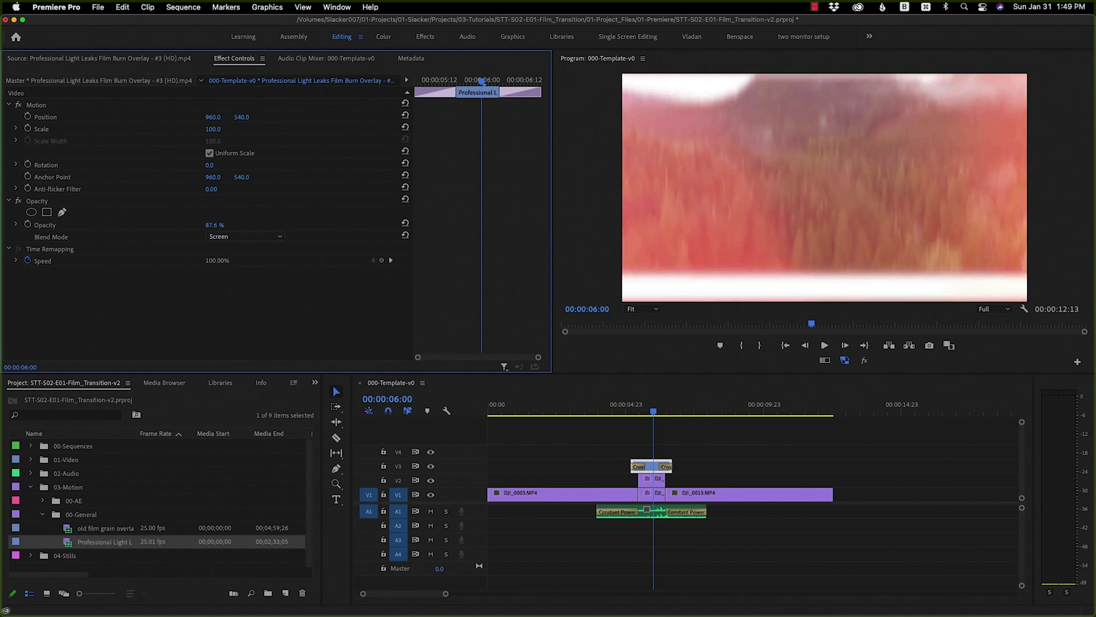
{"action": "left_click_drag", "start_coordinate": [214, 225], "coordinate": [206, 225]}
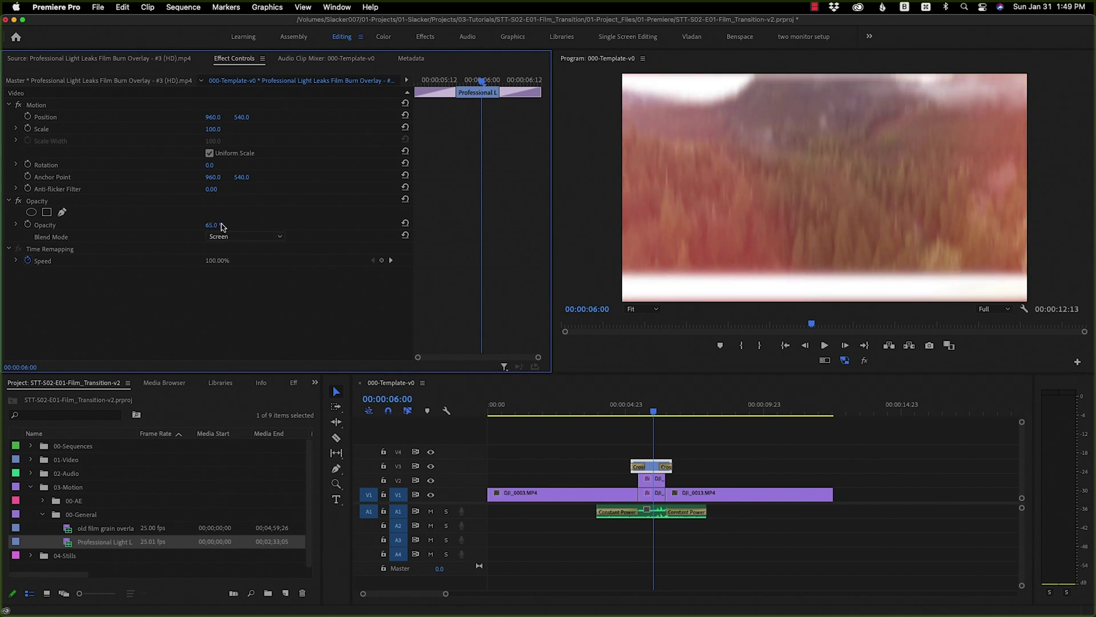
Preview the transition twice from just before the cut, then open the old film grain overlay clip.
{"action": "left_click", "coordinate": [637, 403]}
{"action": "key", "text": "space"}
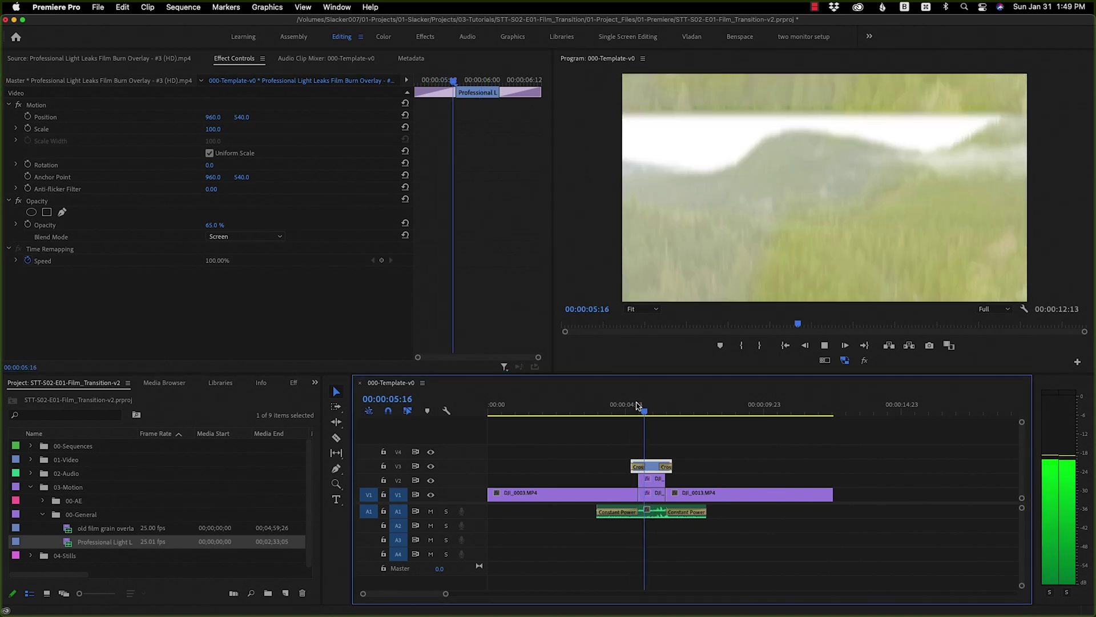
{"action": "left_click", "coordinate": [638, 407]}
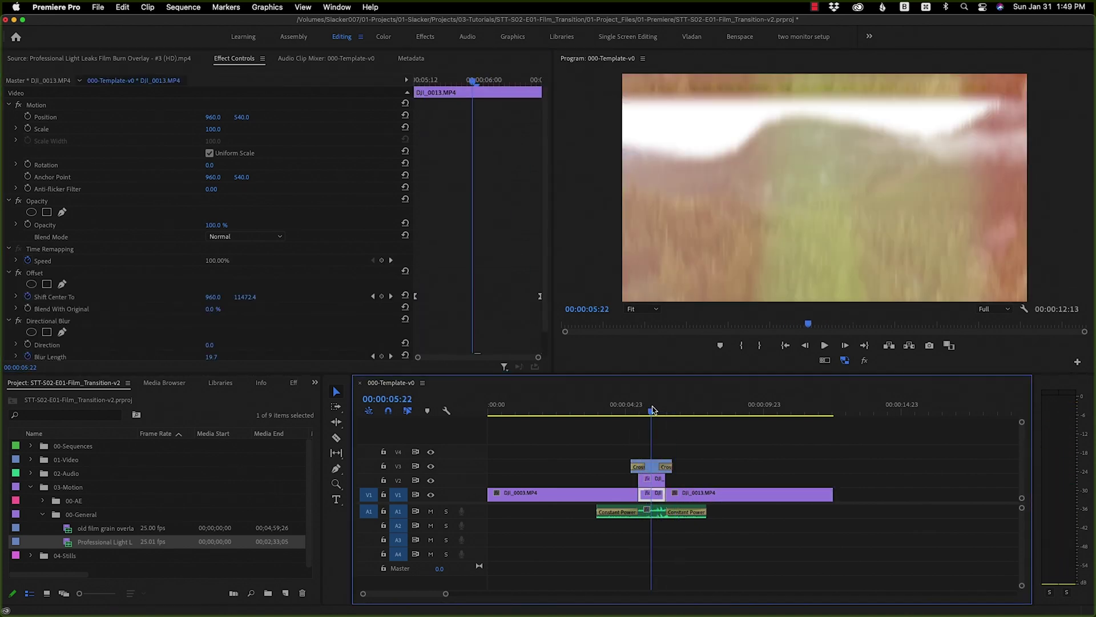
{"action": "key", "text": "space"}
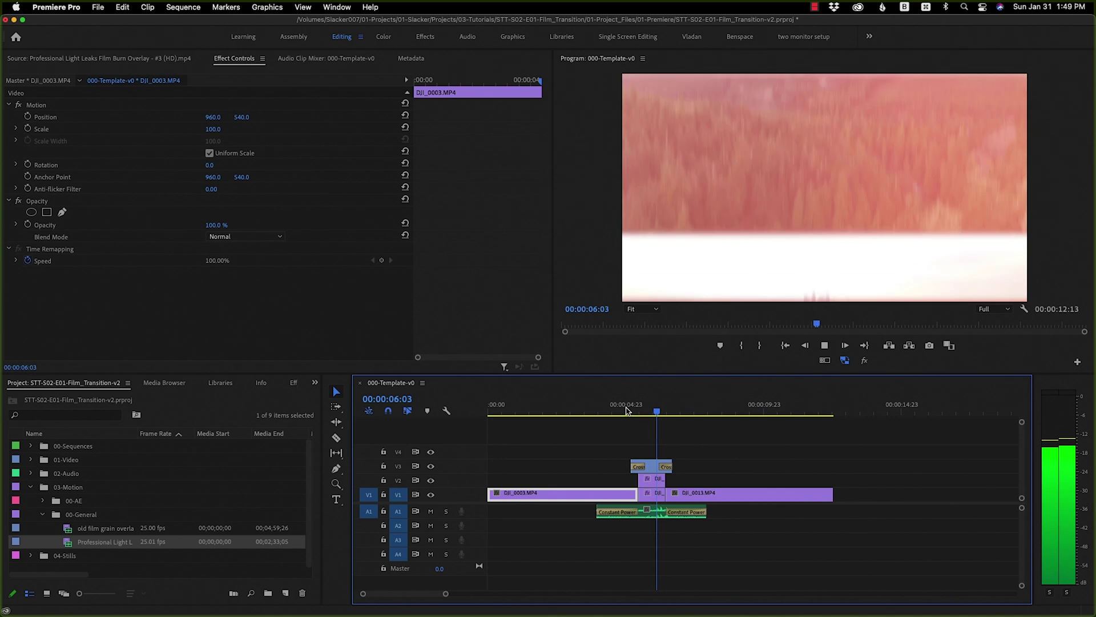
{"action": "double_click", "coordinate": [106, 528]}
Place the film grain overlay on V4 over the transition and cut away its tail.
{"action": "left_click_drag", "start_coordinate": [479, 386], "coordinate": [599, 453]}
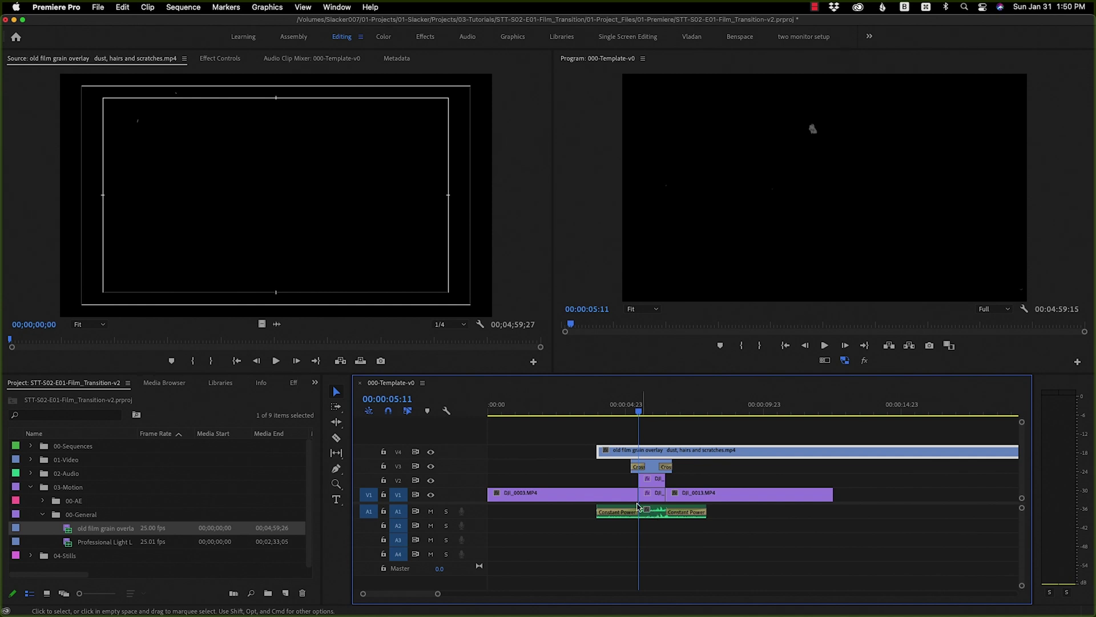
{"action": "key", "text": "c"}
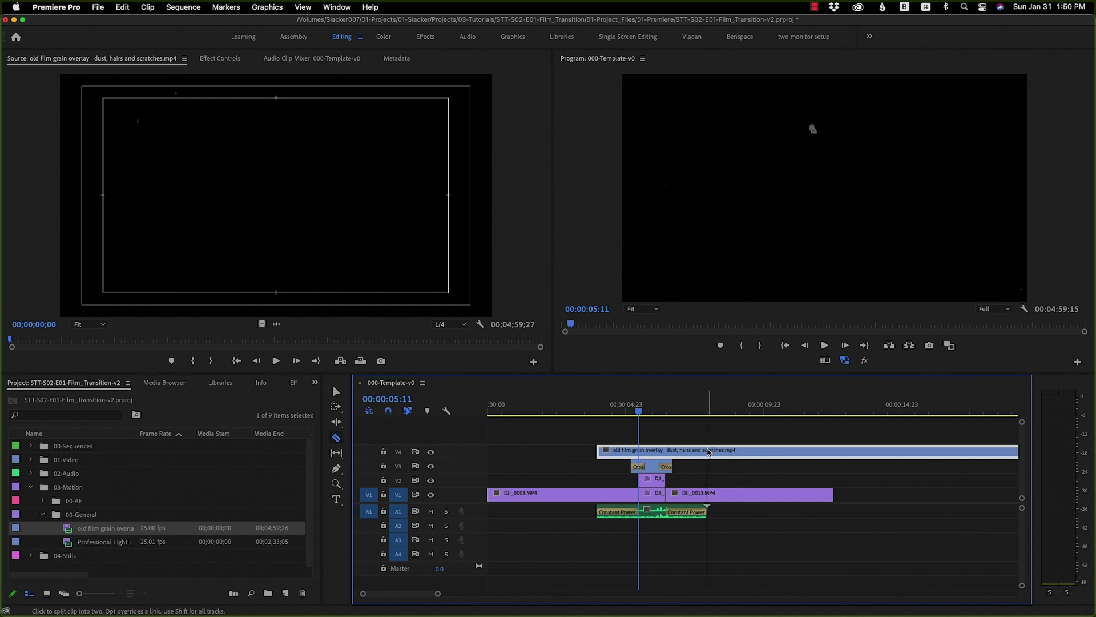
{"action": "left_click", "coordinate": [707, 450]}
{"action": "key", "text": "v"}
{"action": "left_click", "coordinate": [737, 452]}
{"action": "key", "text": "Delete"}
Add Cross Dissolves to both ends of the grain clip, lengthening the opening one by 16 frames.
{"action": "key", "text": "super+d"}
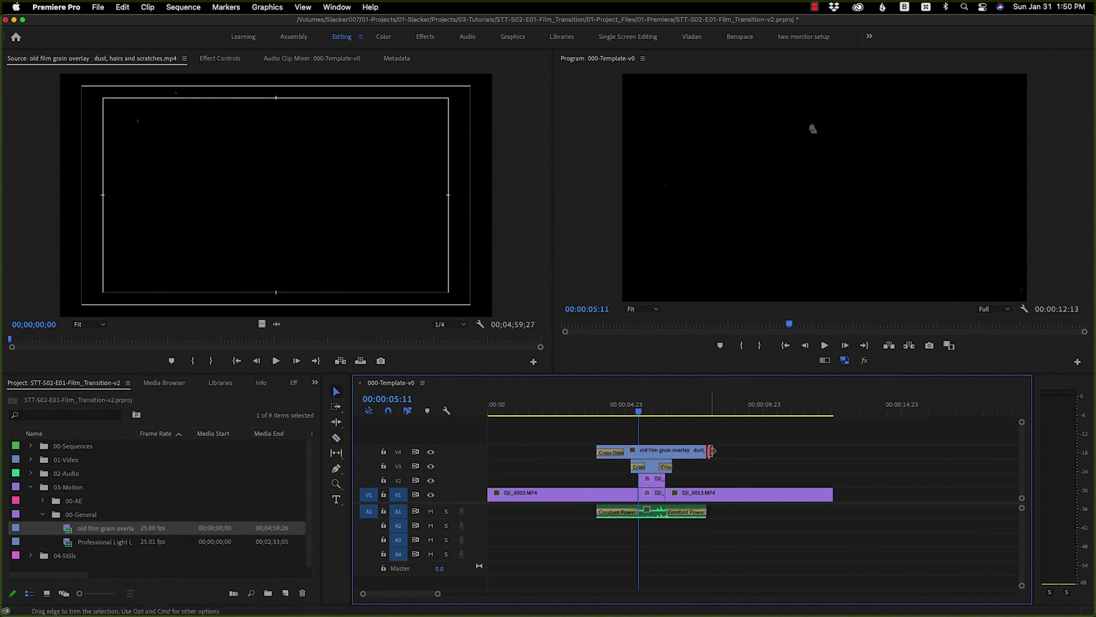
{"action": "left_click", "coordinate": [712, 451]}
{"action": "key", "text": "super+d"}
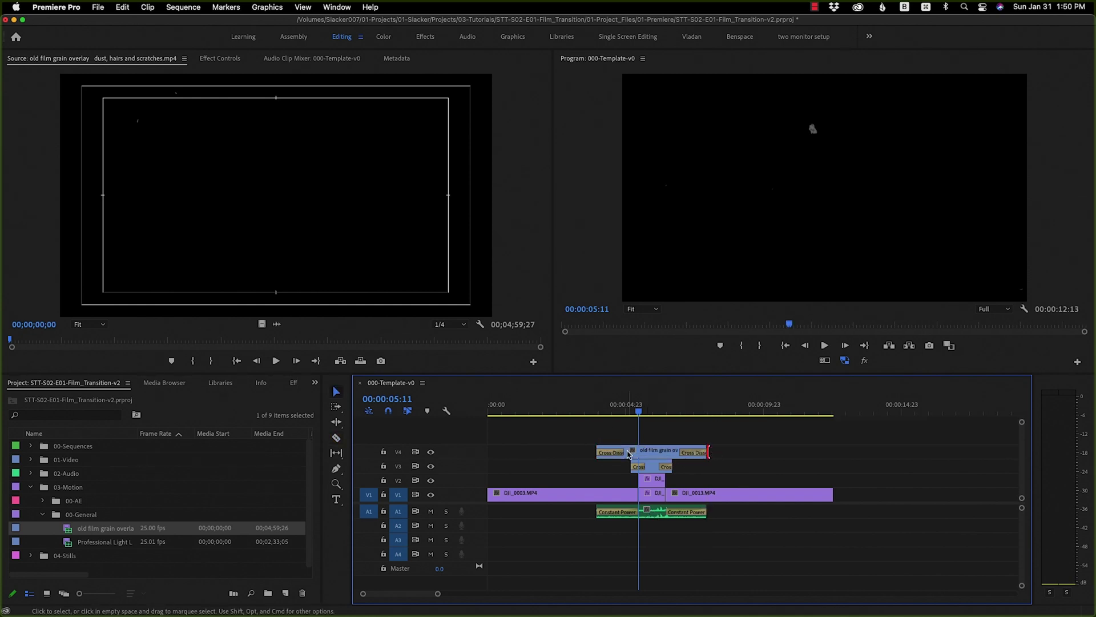
{"action": "left_click_drag", "start_coordinate": [624, 452], "coordinate": [638, 451]}
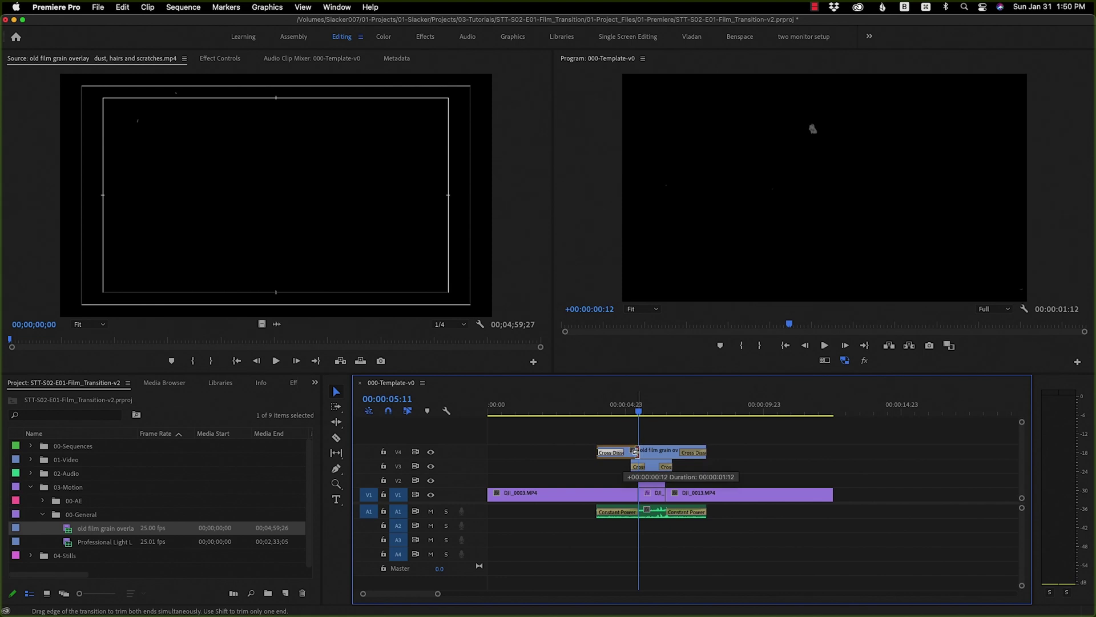
Change the grain overlay's blend mode in Effect Controls.
{"action": "left_click", "coordinate": [219, 58]}
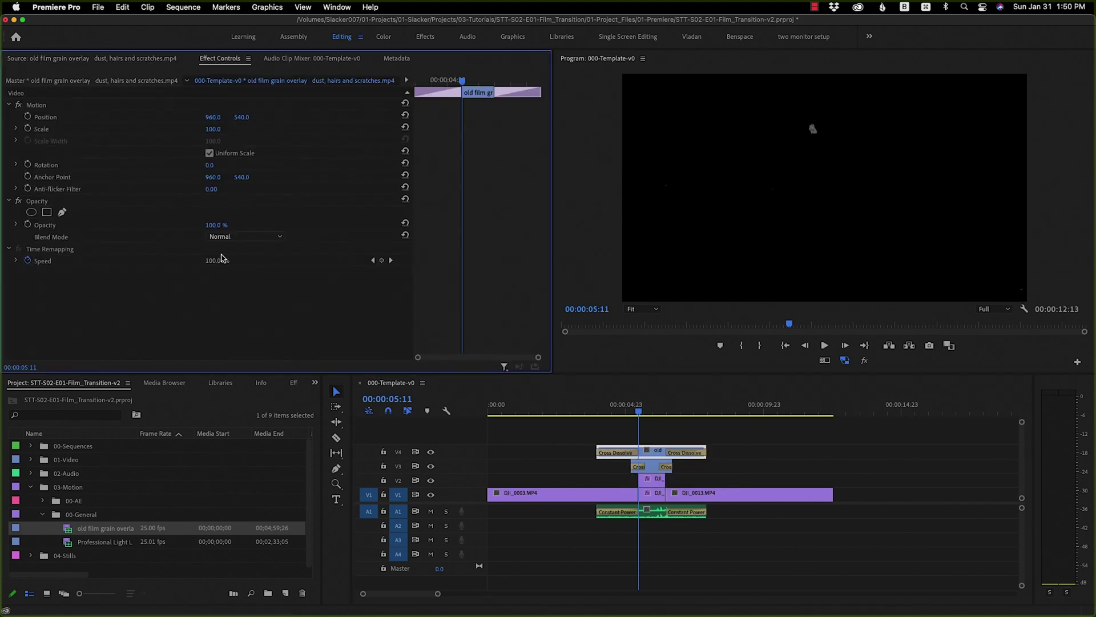
{"action": "left_click", "coordinate": [221, 237]}
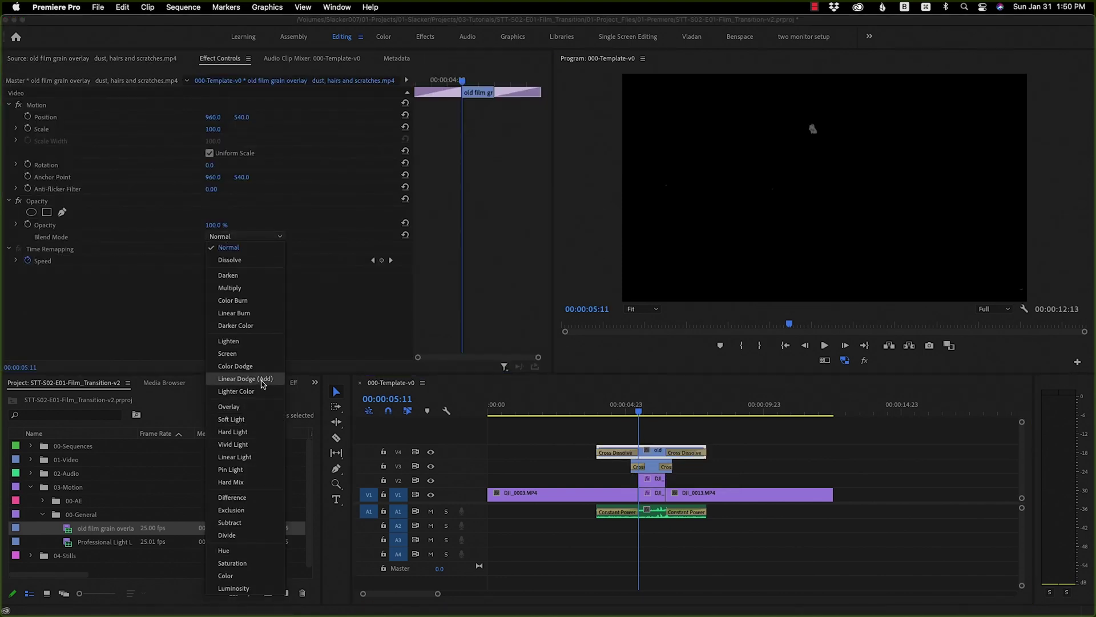
{"action": "left_click", "coordinate": [228, 354]}
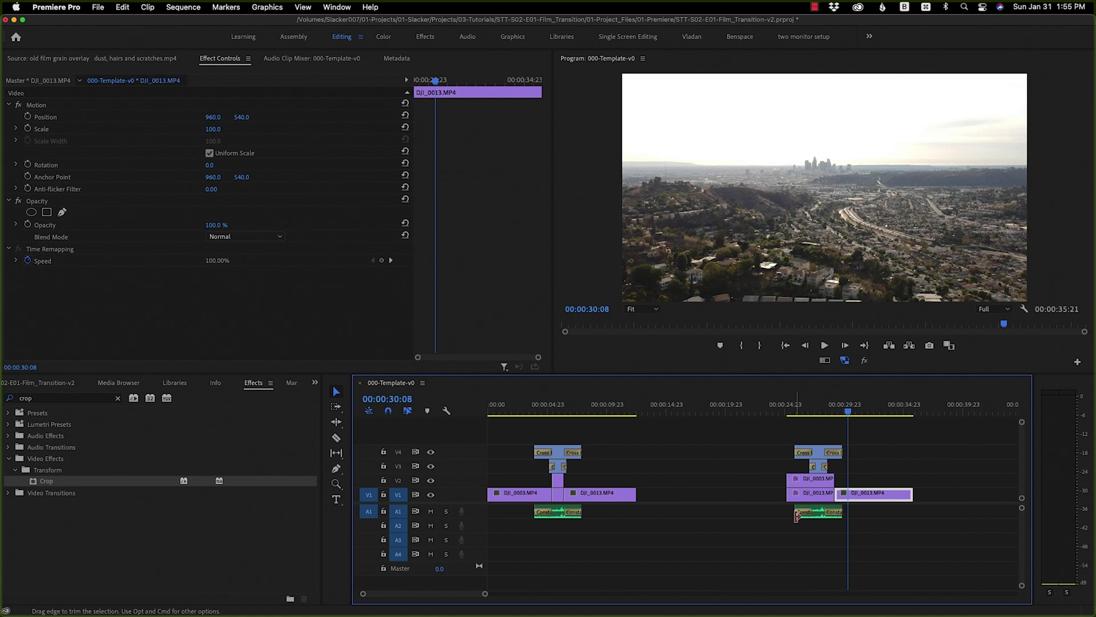
Find Empyreal_Glow in 02-Audio > 02-Music and preview it from about 8 seconds.
{"action": "left_click", "coordinate": [55, 384]}
{"action": "left_click", "coordinate": [29, 488]}
{"action": "left_click", "coordinate": [31, 473]}
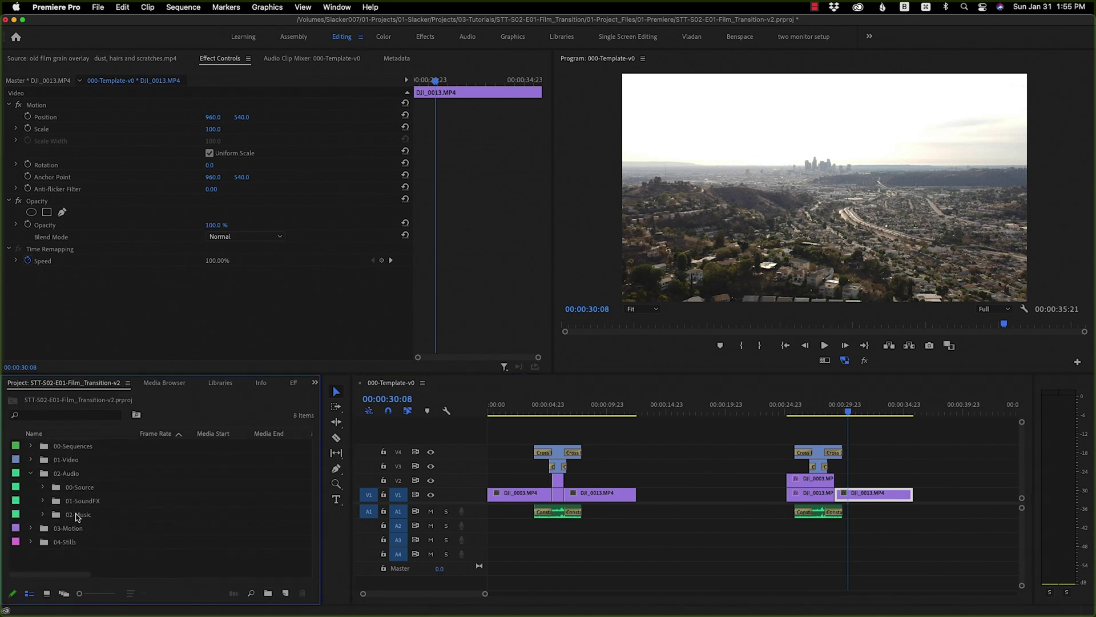
{"action": "left_click", "coordinate": [43, 515]}
{"action": "double_click", "coordinate": [71, 529]}
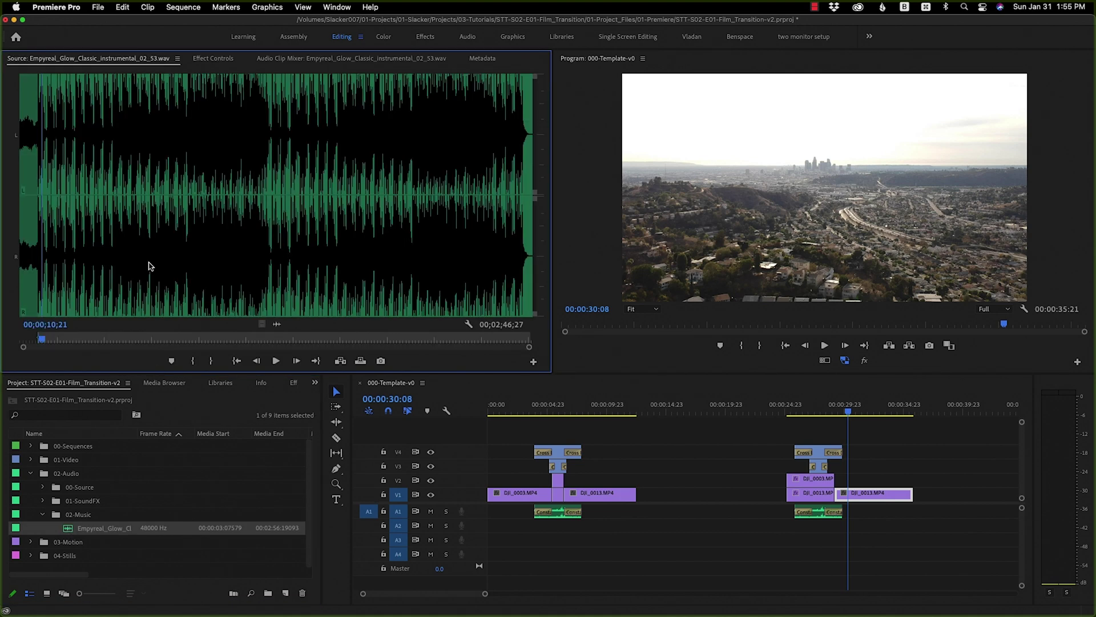
{"action": "left_click_drag", "start_coordinate": [44, 260], "coordinate": [36, 258]}
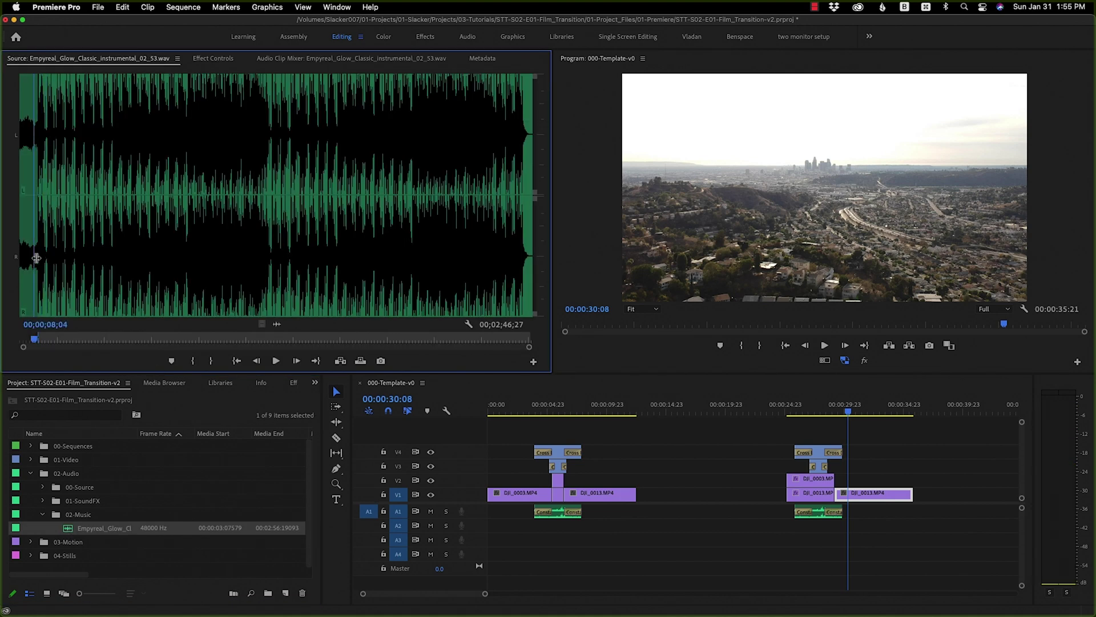
{"action": "key", "text": "space"}
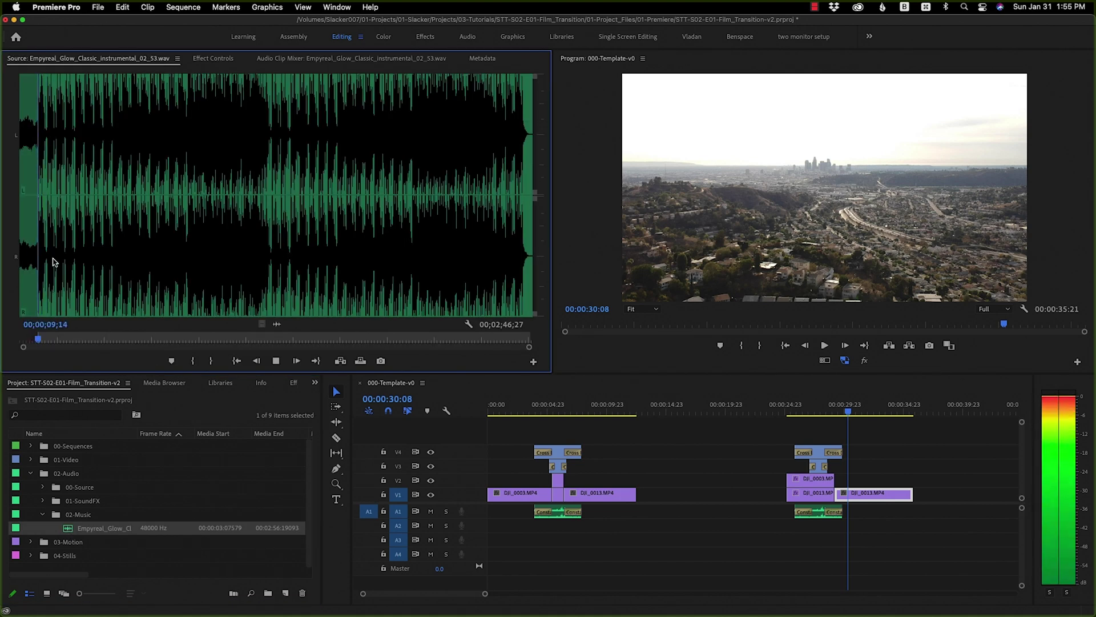
Lay the Empyreal_Glow music on A2 and extend it back to the sequence start.
{"action": "left_click", "coordinate": [698, 486]}
{"action": "left_click_drag", "start_coordinate": [556, 406], "coordinate": [563, 409]}
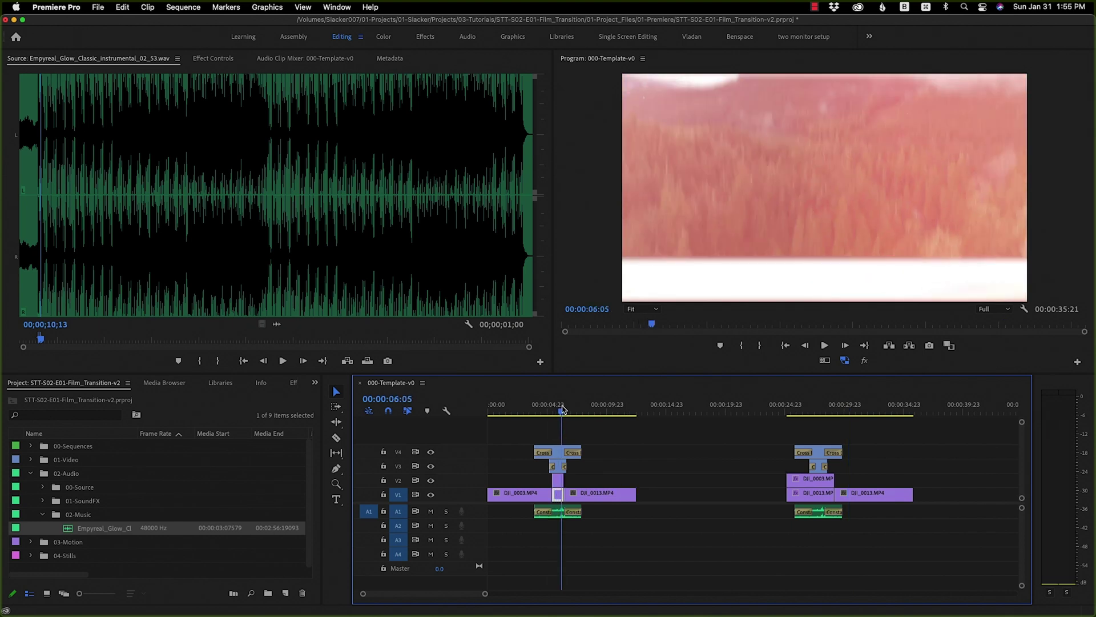
{"action": "left_click", "coordinate": [280, 324]}
{"action": "left_click_drag", "start_coordinate": [278, 326], "coordinate": [556, 535]}
{"action": "left_click_drag", "start_coordinate": [562, 525], "coordinate": [330, 500]}
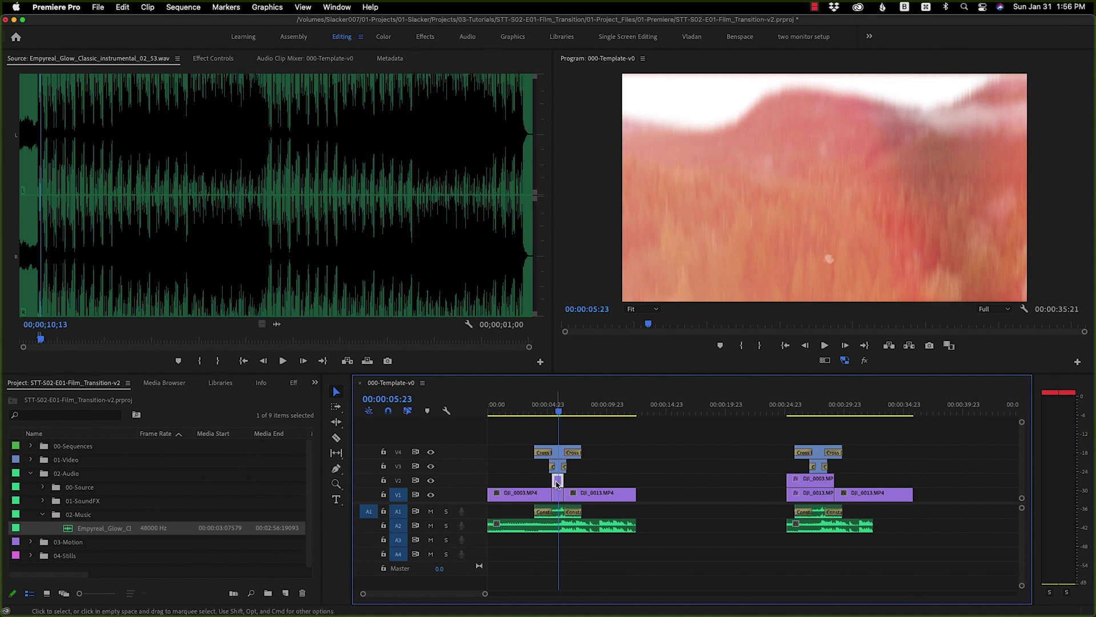
{"action": "left_click", "coordinate": [217, 59]}
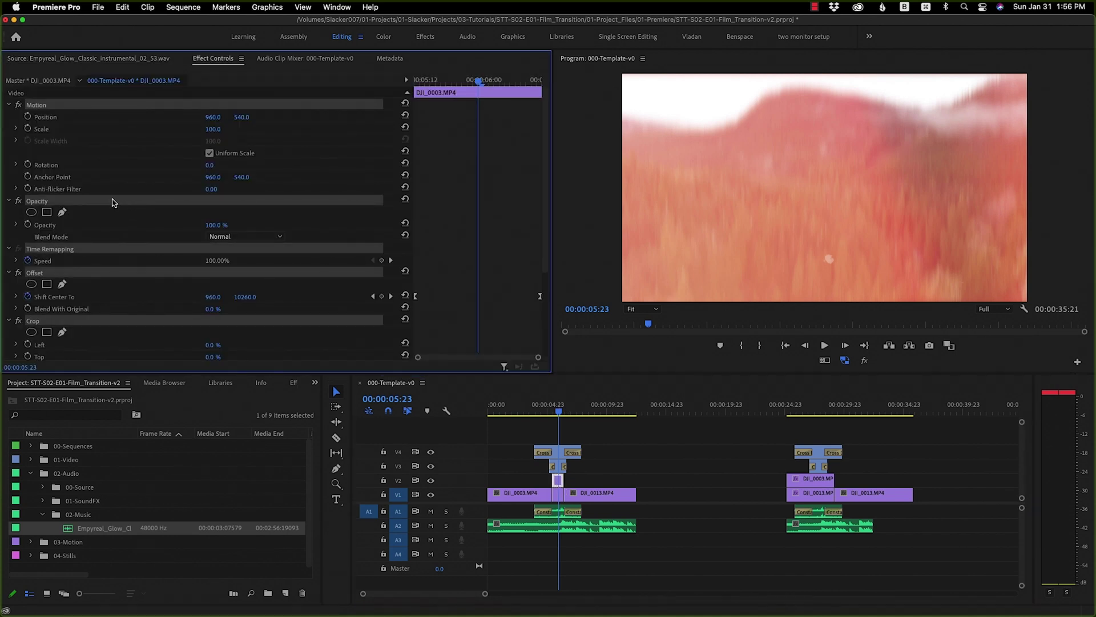
Save the DJI_0003 clip's effects as the preset '1 Second Film Transition TOP'.
{"action": "right_click", "coordinate": [113, 203]}
{"action": "left_click", "coordinate": [142, 223]}
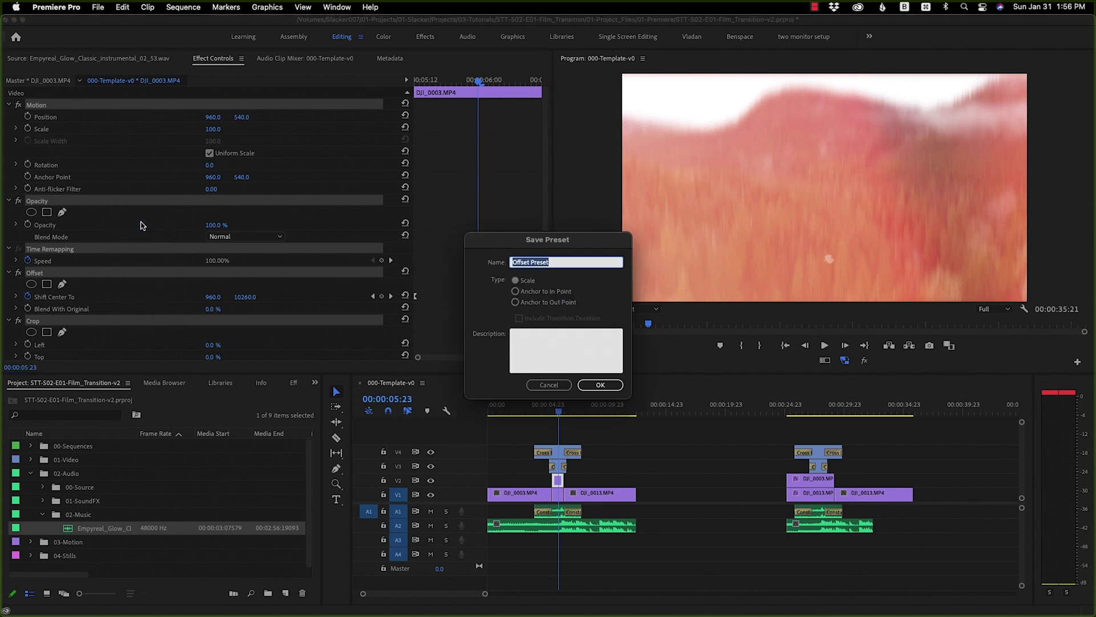
{"action": "type", "text": "1 Second Film Transition TOP"}
{"action": "key", "text": "Return"}
Select the short DJI_0013 clip on V1 and all of its effects.
{"action": "left_click", "coordinate": [557, 493]}
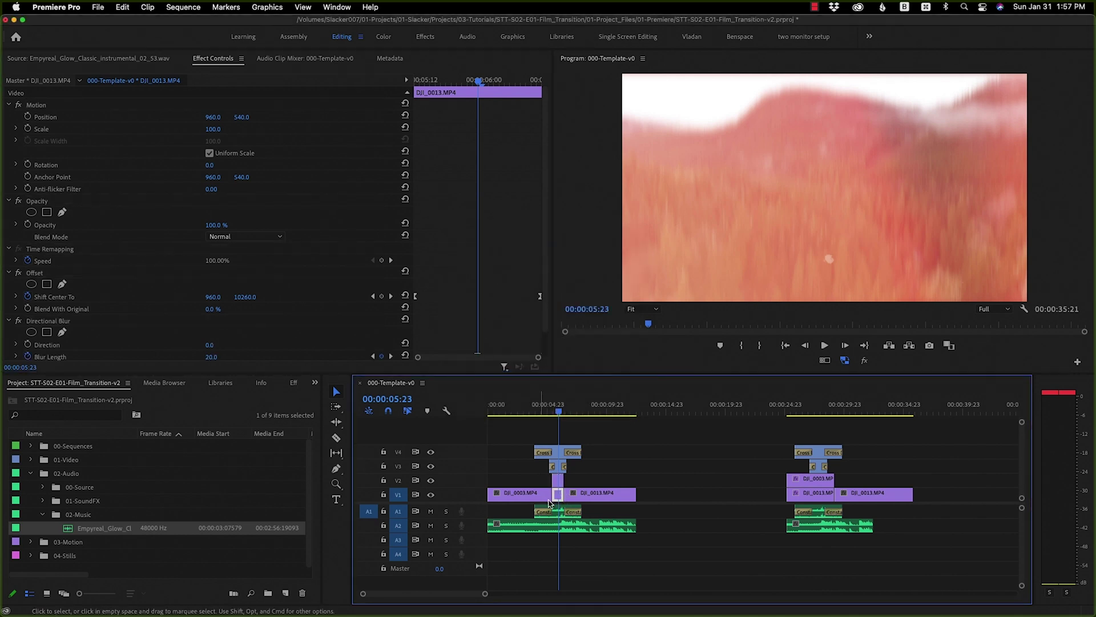
{"action": "key", "text": "super+a"}
{"action": "left_click", "coordinate": [594, 535]}
{"action": "left_click", "coordinate": [560, 496]}
{"action": "left_click", "coordinate": [559, 497]}
{"action": "left_click", "coordinate": [271, 201]}
{"action": "key", "text": "super+a"}
Save those effects as the preset '1 Second Film Transition BOTTOM'.
{"action": "right_click", "coordinate": [110, 273]}
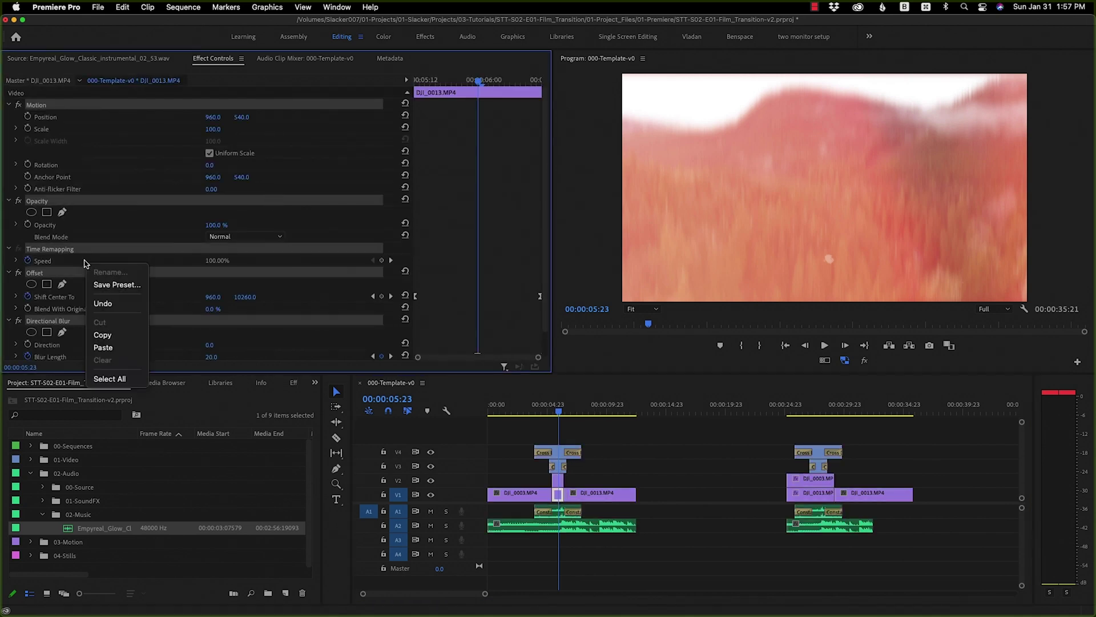
{"action": "left_click", "coordinate": [113, 286]}
{"action": "type", "text": "Film T"}
{"action": "key", "text": "super+a"}
{"action": "type", "text": "1"}
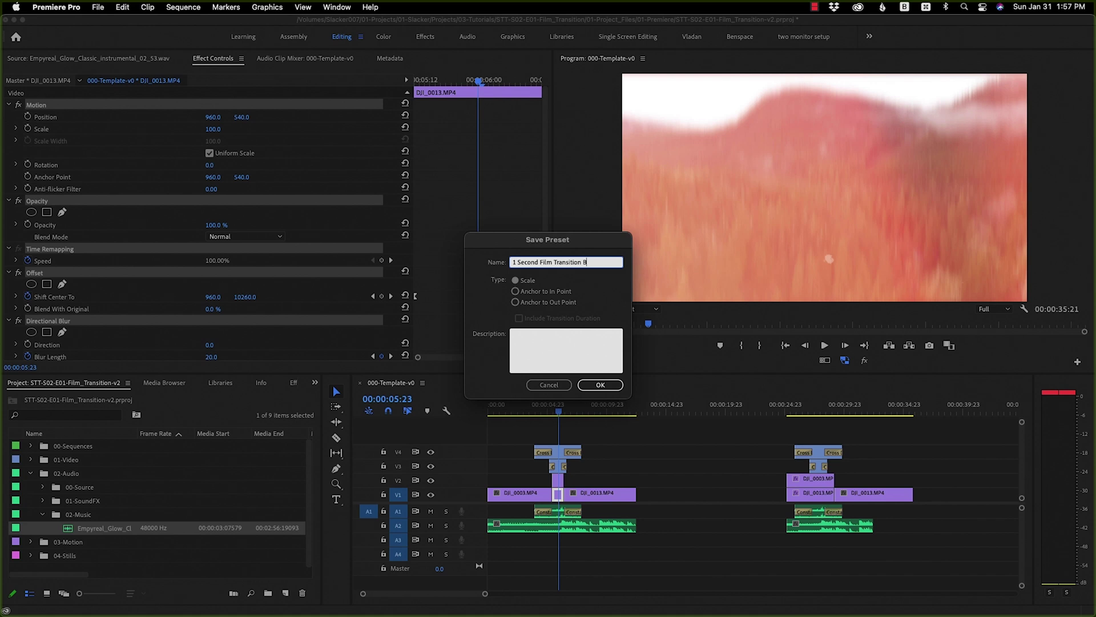
{"action": "key", "text": "Return"}
Undo, select both DJI clips, and pick the 1 Second Film Transition BOTTOM and TOP presets.
{"action": "left_click", "coordinate": [292, 383]}
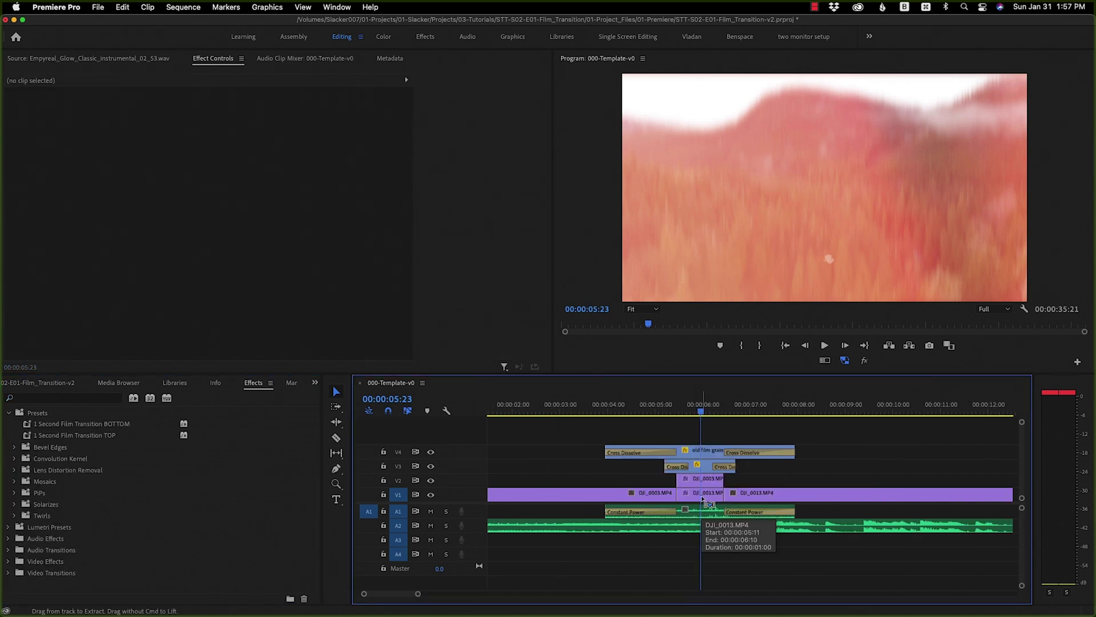
{"action": "key", "text": "super+z"}
{"action": "key", "text": "super+z"}
{"action": "left_click", "coordinate": [709, 493]}
{"action": "left_click", "coordinate": [703, 480], "text": "shift"}
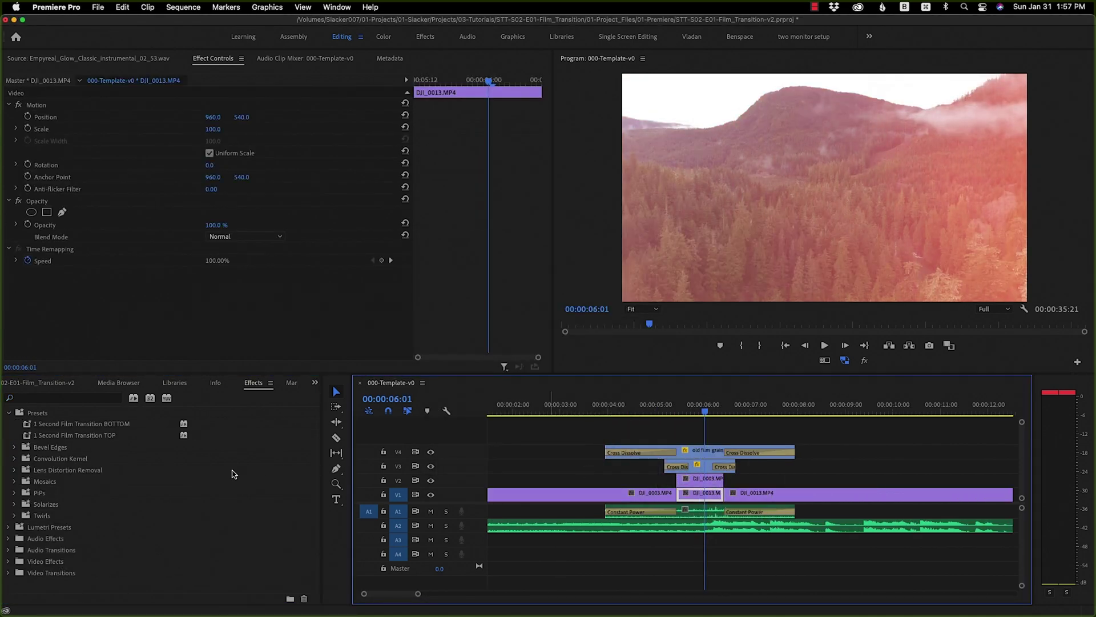
{"action": "left_click", "coordinate": [104, 425]}
{"action": "left_click", "coordinate": [90, 436]}
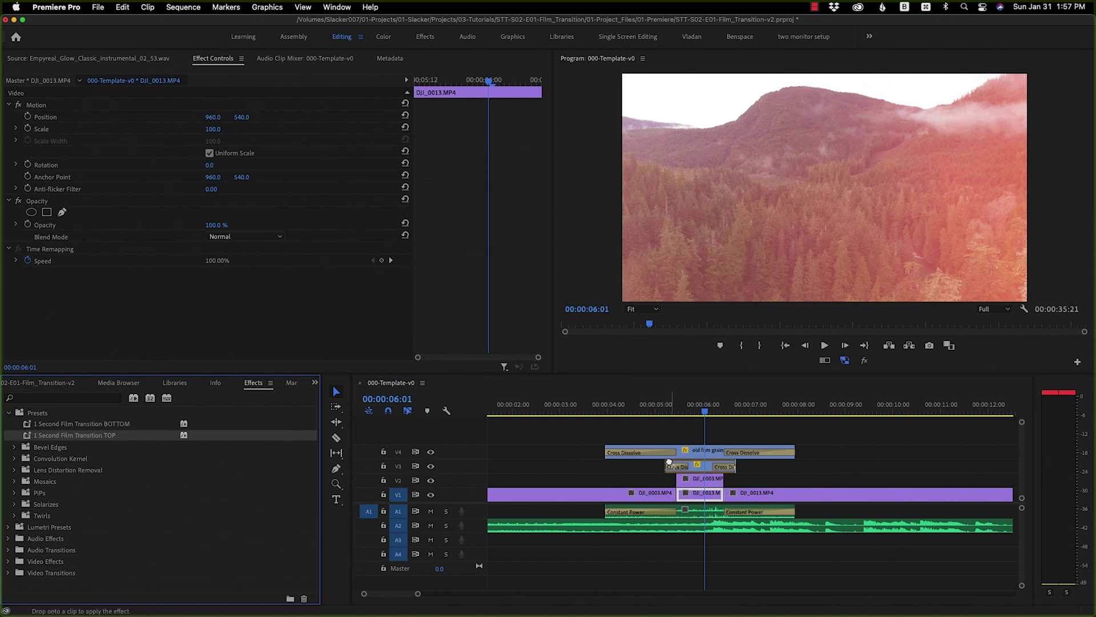